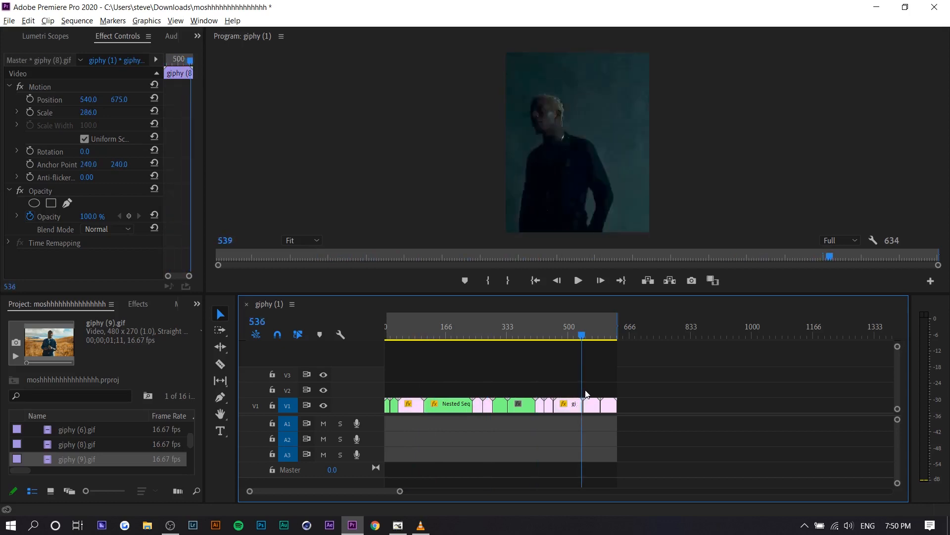
{"action": "left_click", "coordinate": [26, 22]}
{"action": "left_click", "coordinate": [23, 22]}
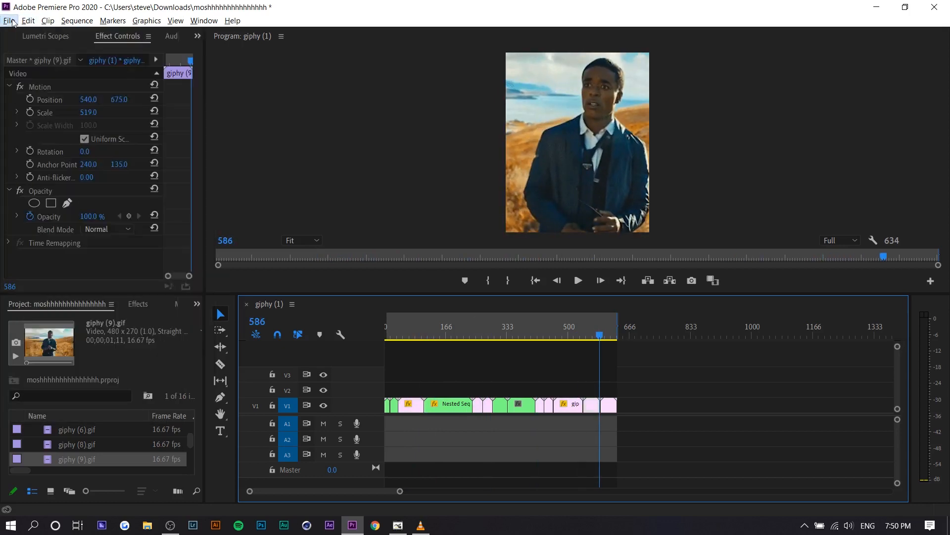
{"action": "left_click", "coordinate": [28, 21]}
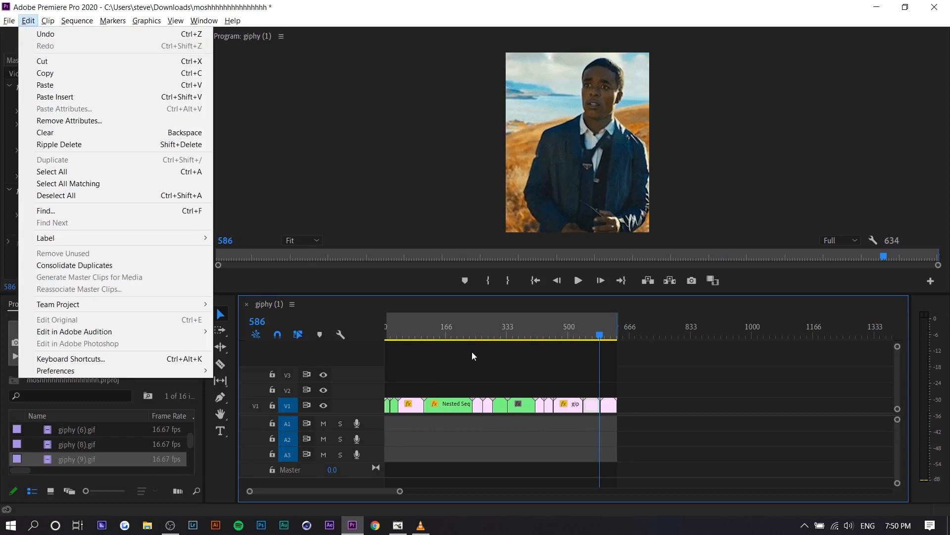
{"action": "left_click", "coordinate": [499, 351]}
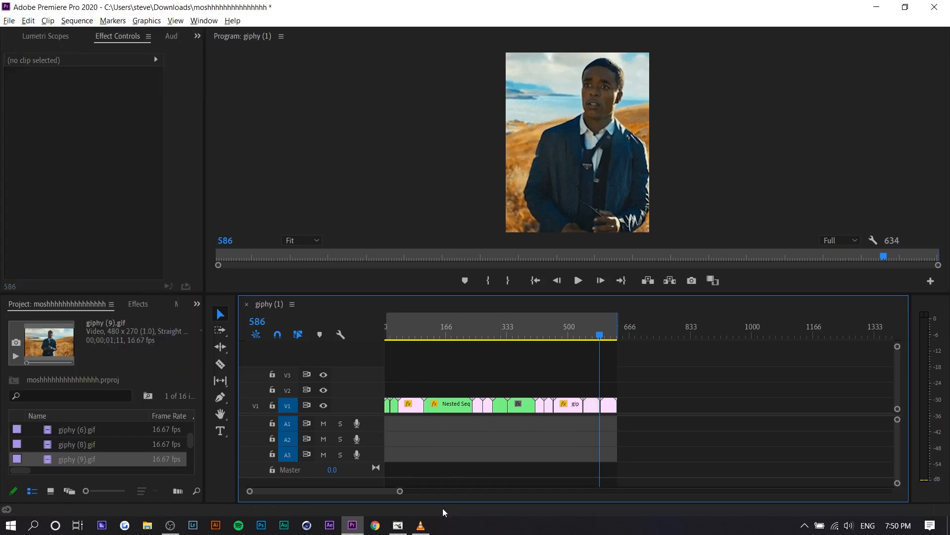
Step: Switch to Avidemux and open the gif video from the Backup Plus (E:) drive, declining the safe H.264 mode
{"action": "left_click", "coordinate": [421, 525]}
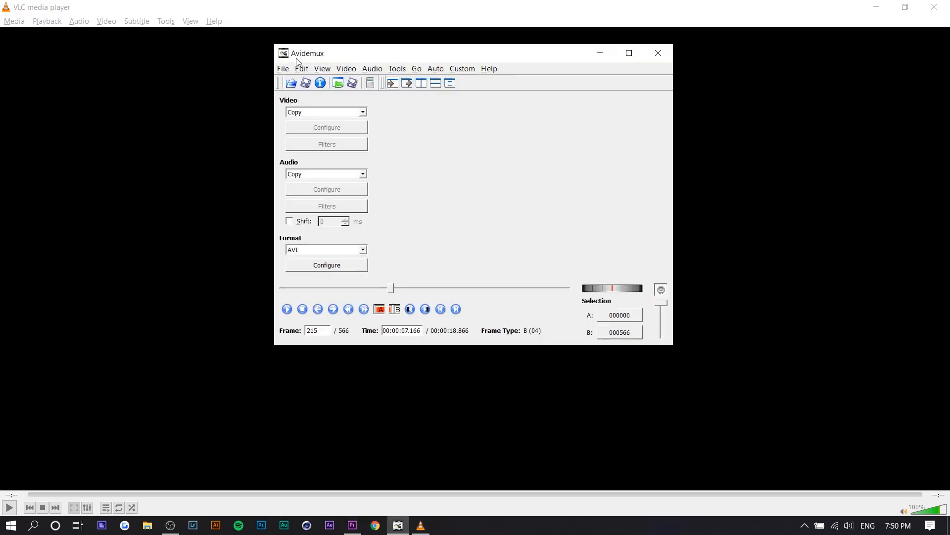
{"action": "left_click_drag", "start_coordinate": [323, 59], "coordinate": [321, 66]}
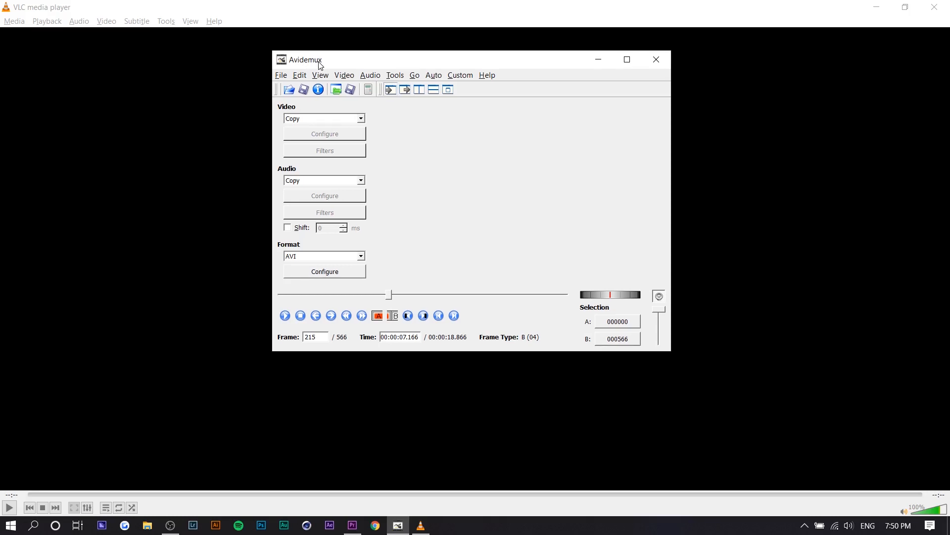
{"action": "left_click_drag", "start_coordinate": [320, 64], "coordinate": [316, 79]}
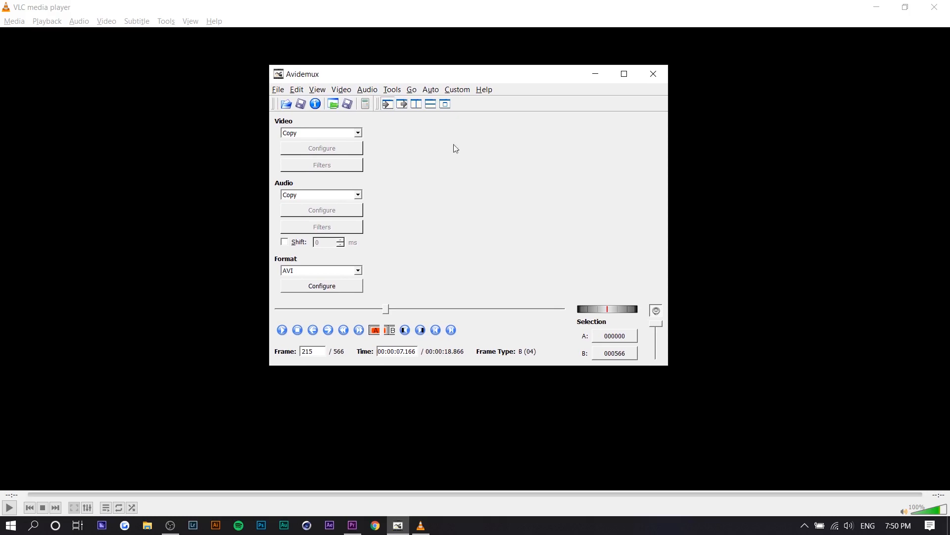
{"action": "left_click", "coordinate": [276, 90]}
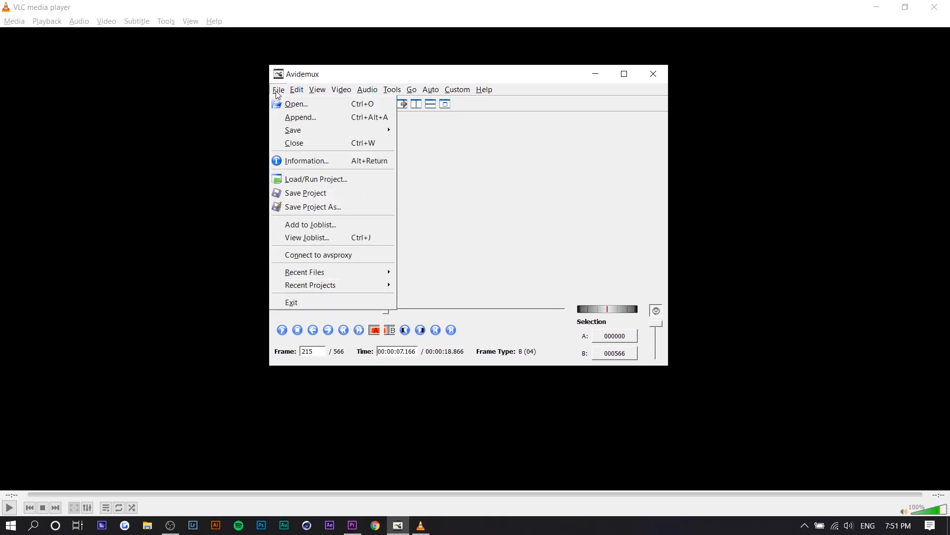
{"action": "left_click", "coordinate": [285, 102]}
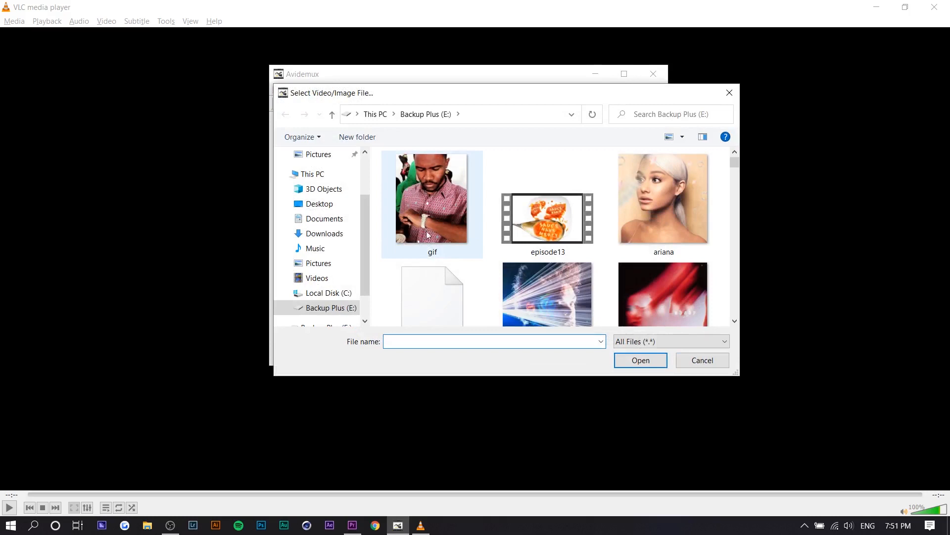
{"action": "double_click", "coordinate": [426, 250]}
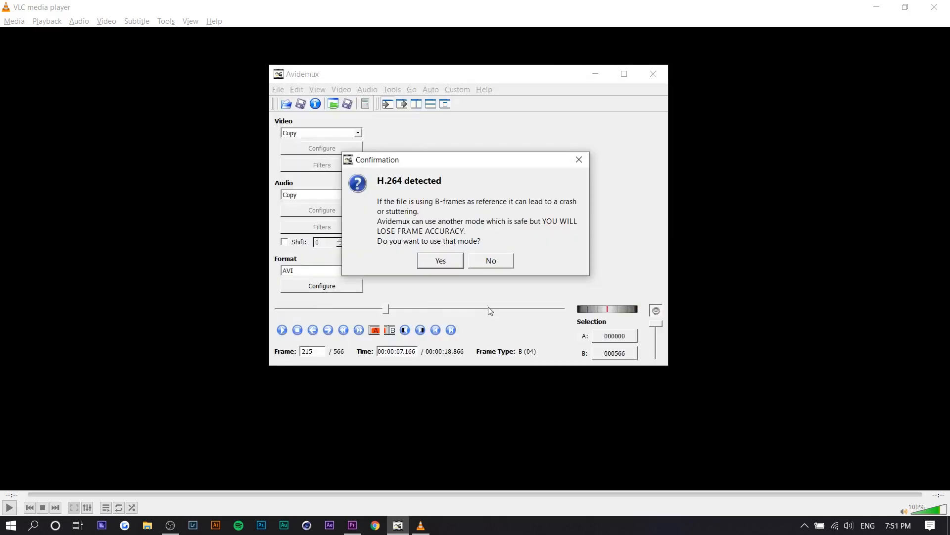
{"action": "left_click", "coordinate": [491, 260]}
{"action": "left_click", "coordinate": [440, 239]}
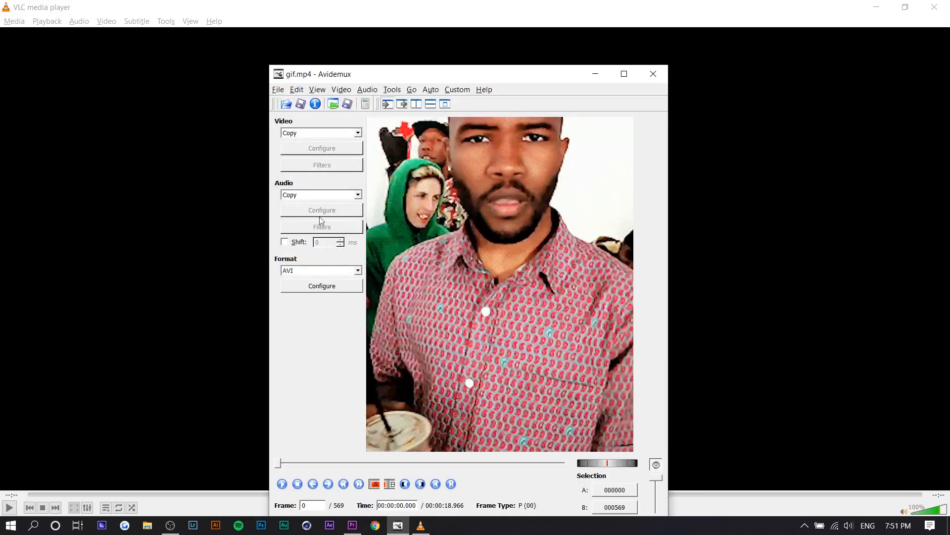
Step: Set the video output to MPEG-4 ASP (Xvid) with a maximum I-frame interval of 999999999
{"action": "left_click", "coordinate": [293, 133]}
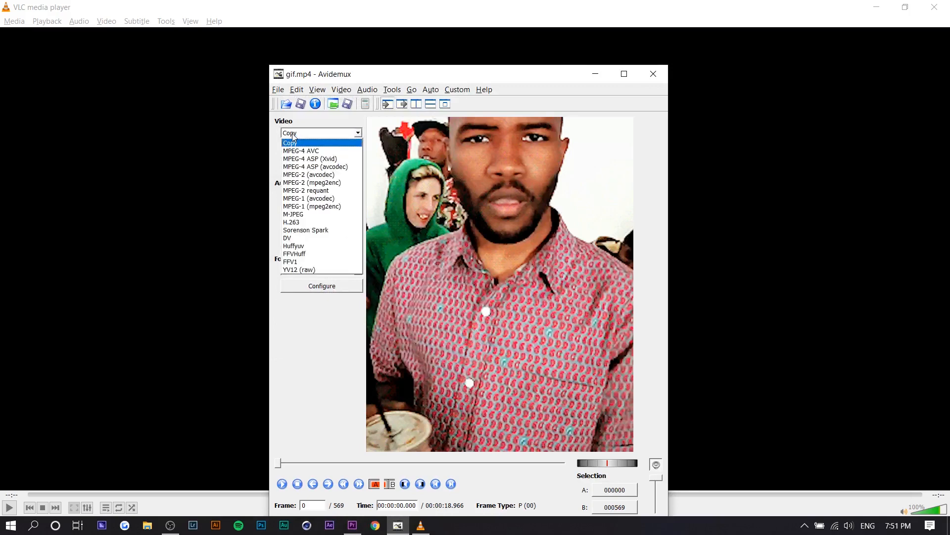
{"action": "left_click", "coordinate": [302, 160]}
{"action": "left_click", "coordinate": [343, 150]}
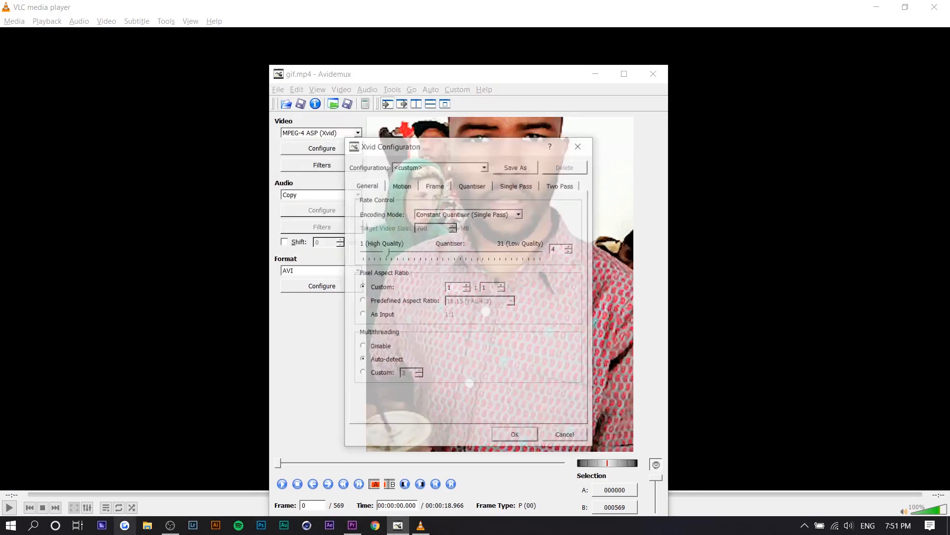
{"action": "left_click", "coordinate": [425, 186]}
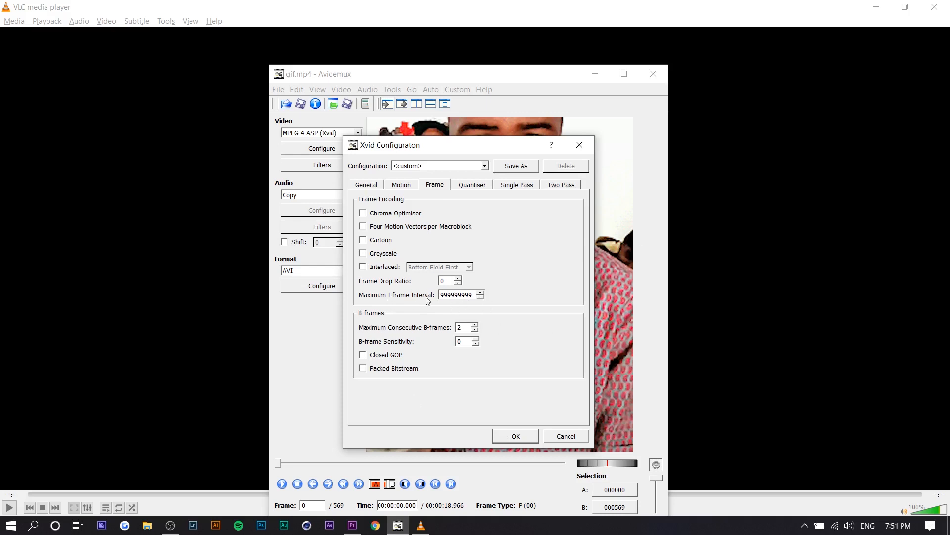
{"action": "left_click", "coordinate": [515, 436]}
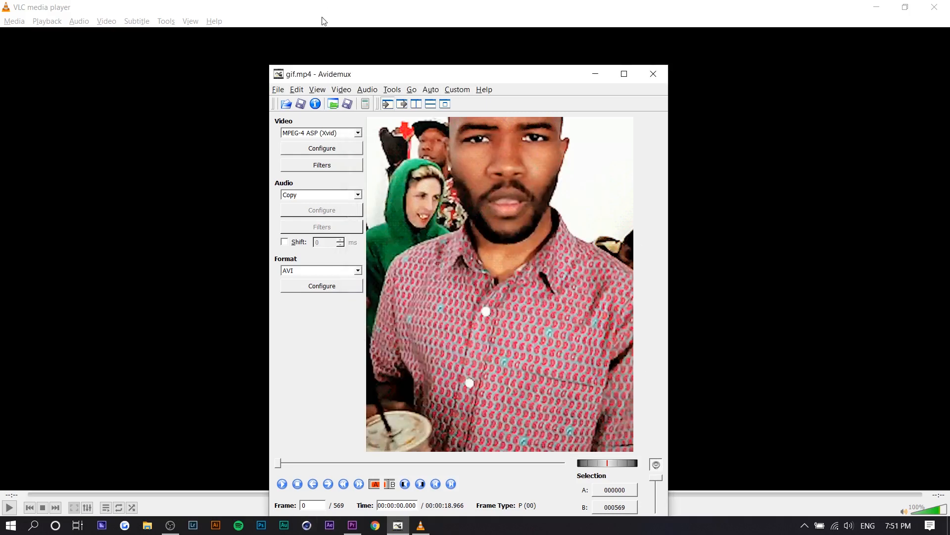
Step: Save the re-encoded video as rap.avi on the Backup Plus (E:) drive
{"action": "left_click", "coordinate": [279, 89]}
{"action": "left_click", "coordinate": [458, 134]}
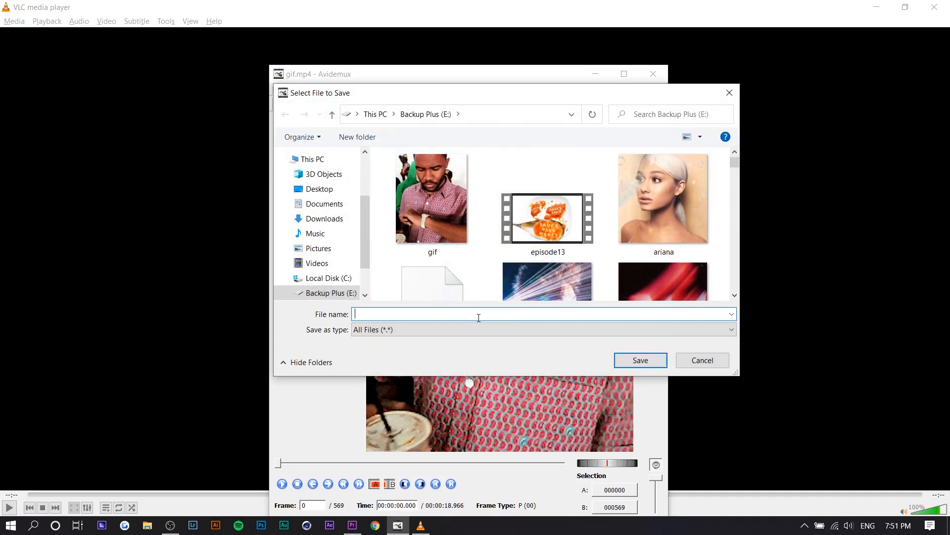
{"action": "type", "text": "rap"}
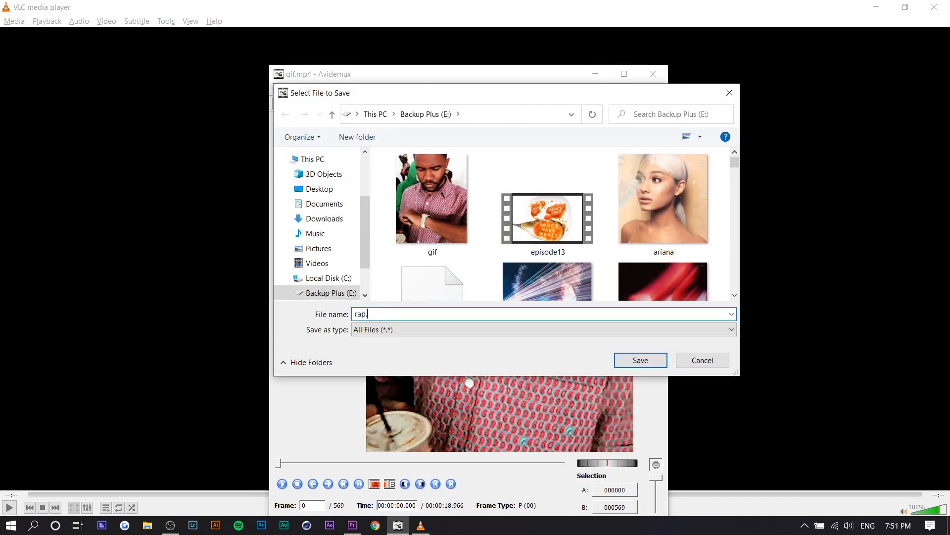
{"action": "type", "text": ".avi"}
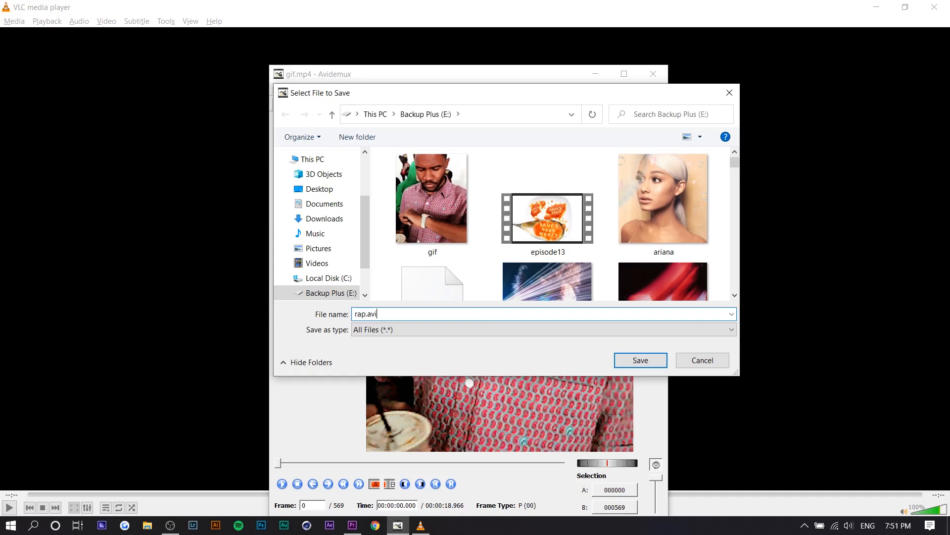
{"action": "key", "text": "Return"}
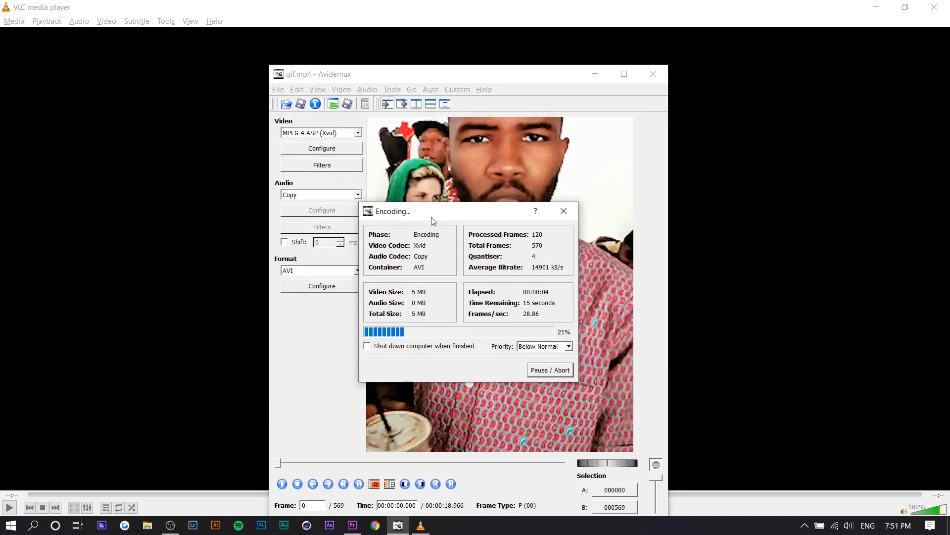
{"action": "mouse_move", "coordinate": [434, 221]}
{"action": "left_mouse_down"}
{"action": "mouse_move", "coordinate": [640, 235]}
{"action": "mouse_move", "coordinate": [420, 209]}
{"action": "left_mouse_up"}
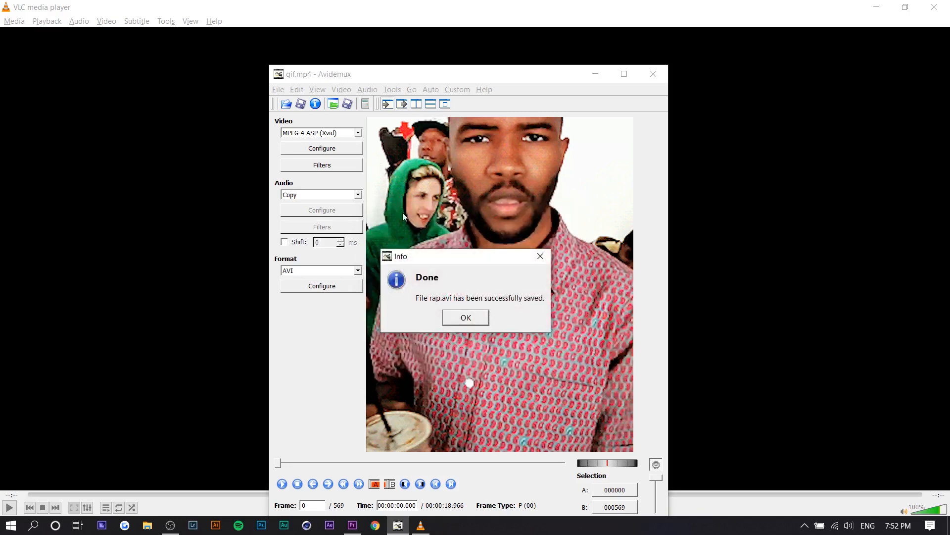
{"action": "left_click", "coordinate": [466, 317]}
Step: Close gif.mp4 and load rap.avi in its place, with the video output set to Copy
{"action": "left_click", "coordinate": [278, 90]}
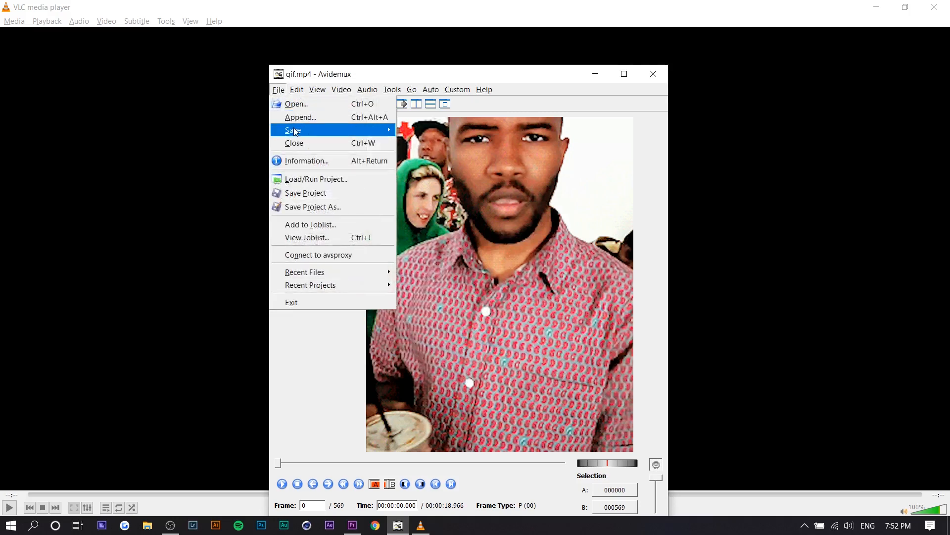
{"action": "left_click", "coordinate": [294, 143]}
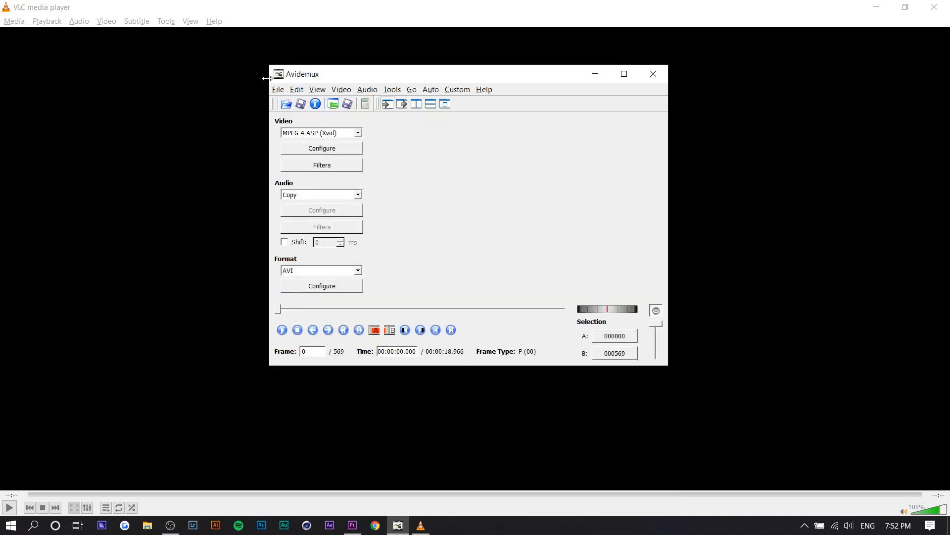
{"action": "left_click", "coordinate": [280, 91]}
{"action": "left_click", "coordinate": [296, 104]}
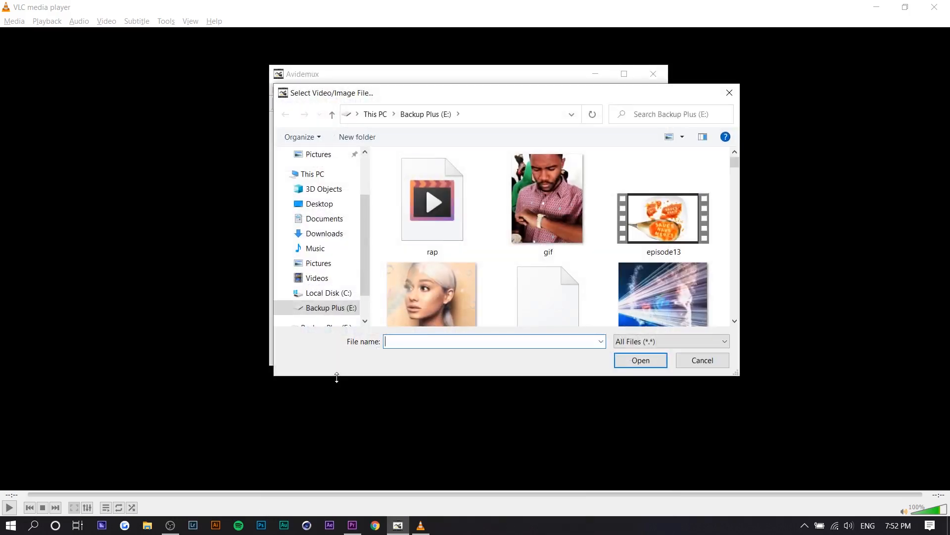
{"action": "double_click", "coordinate": [409, 232]}
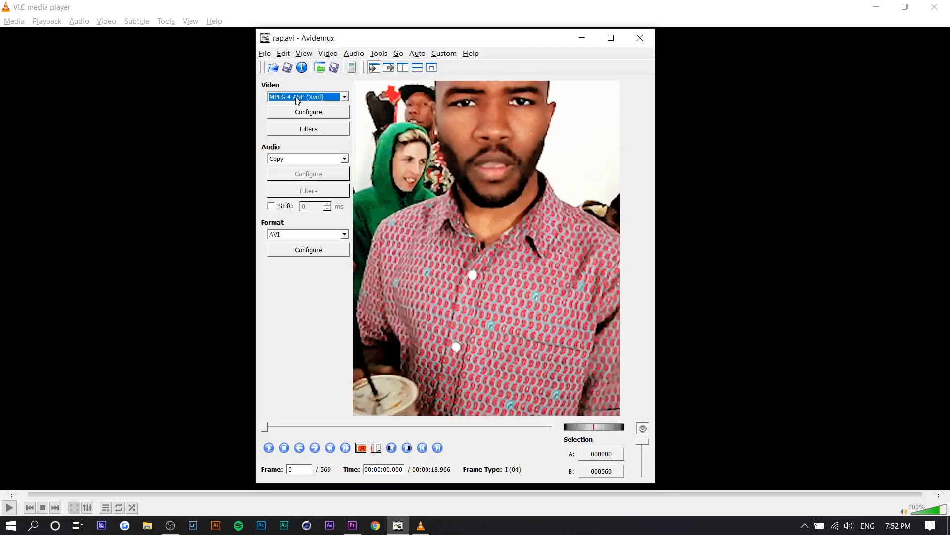
{"action": "left_click", "coordinate": [319, 96]}
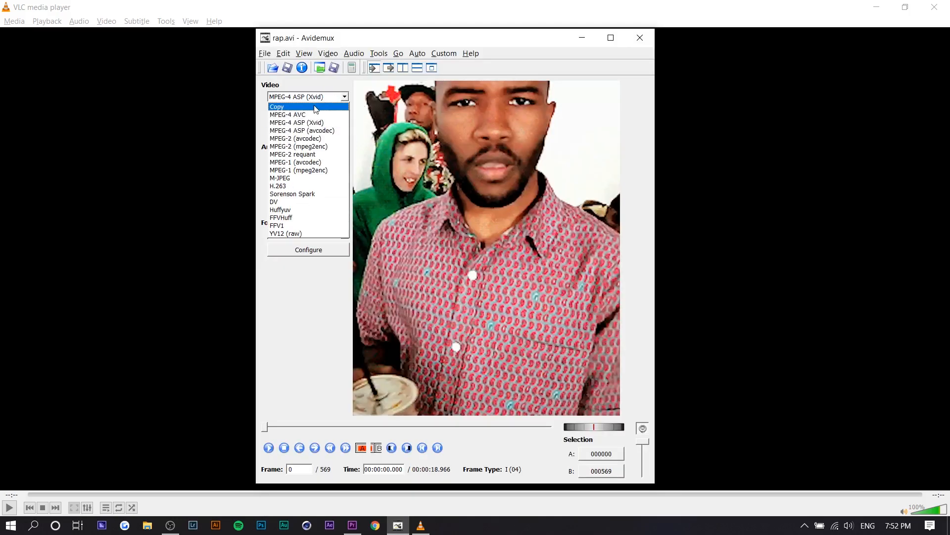
{"action": "left_click", "coordinate": [320, 107]}
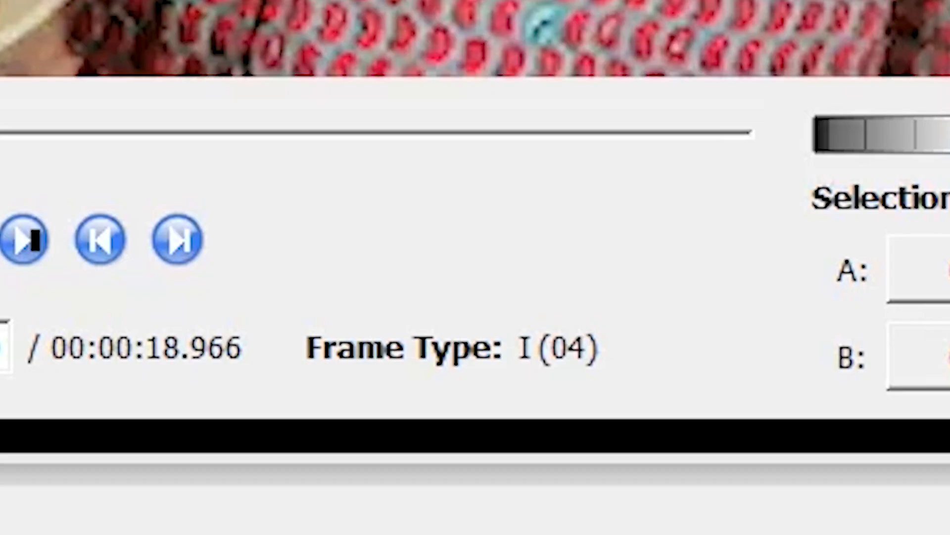
Step: Step through the I-frames of rap.avi up to its last clip and back toward the beginning to examine the clip changes
{"action": "key", "text": "Up"}
{"action": "key", "text": "Up"}
{"action": "key", "text": "Up"}
{"action": "key", "text": "Up"}
{"action": "key", "text": "Up"}
{"action": "key", "text": "Up"}
{"action": "key", "text": "Up"}
{"action": "key", "text": "Up"}
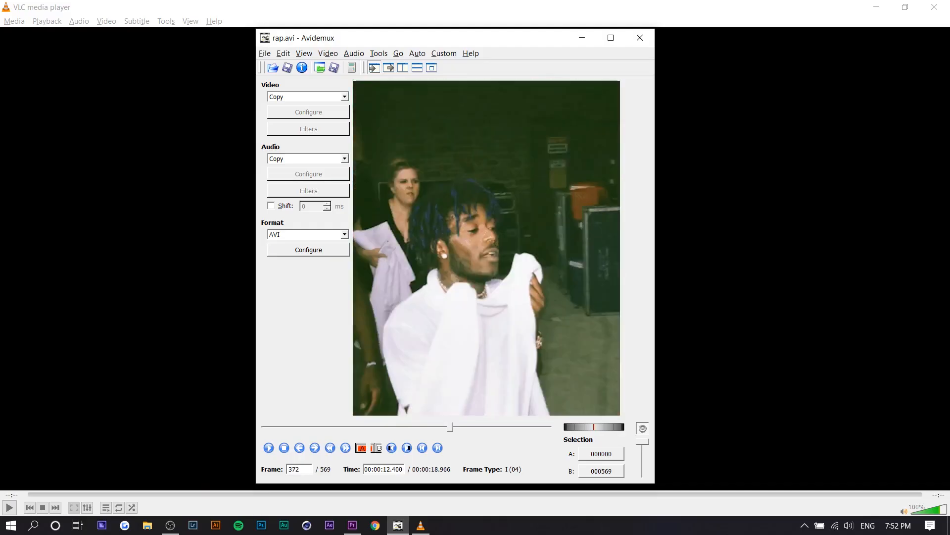
{"action": "key", "text": "Up"}
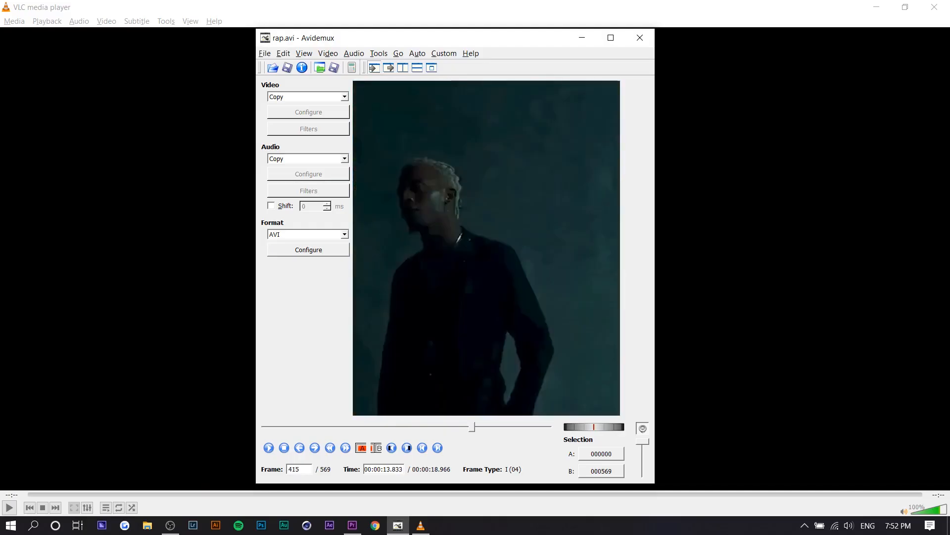
{"action": "key", "text": "Up"}
{"action": "key", "text": "Up"}
{"action": "key", "text": "Up"}
{"action": "key", "text": "Up"}
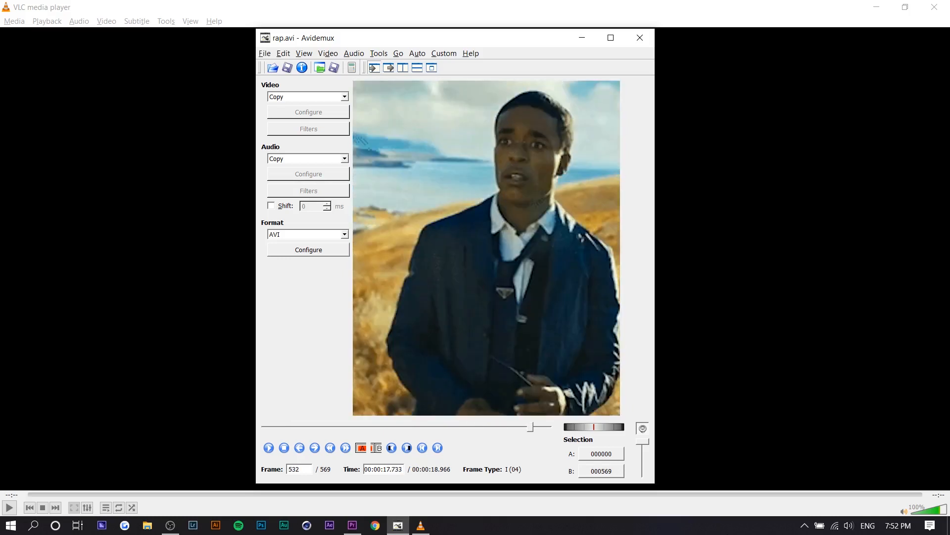
{"action": "key", "text": "Down"}
{"action": "key", "text": "Down"}
{"action": "key", "text": "Down"}
{"action": "key", "text": "Down"}
{"action": "key", "text": "Down"}
{"action": "key", "text": "Down"}
{"action": "key", "text": "Down"}
{"action": "key", "text": "Down"}
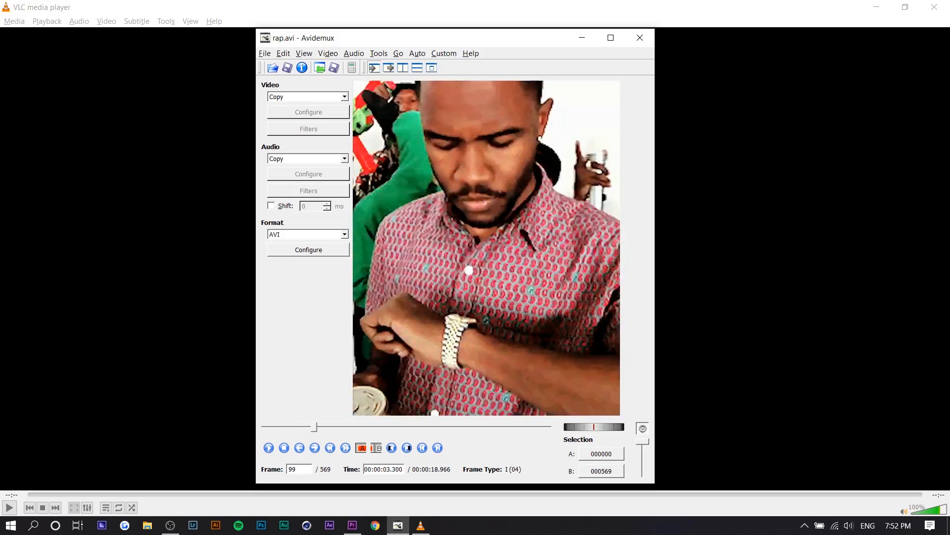
{"action": "key", "text": "Up"}
{"action": "key", "text": "Up"}
{"action": "key", "text": "Up"}
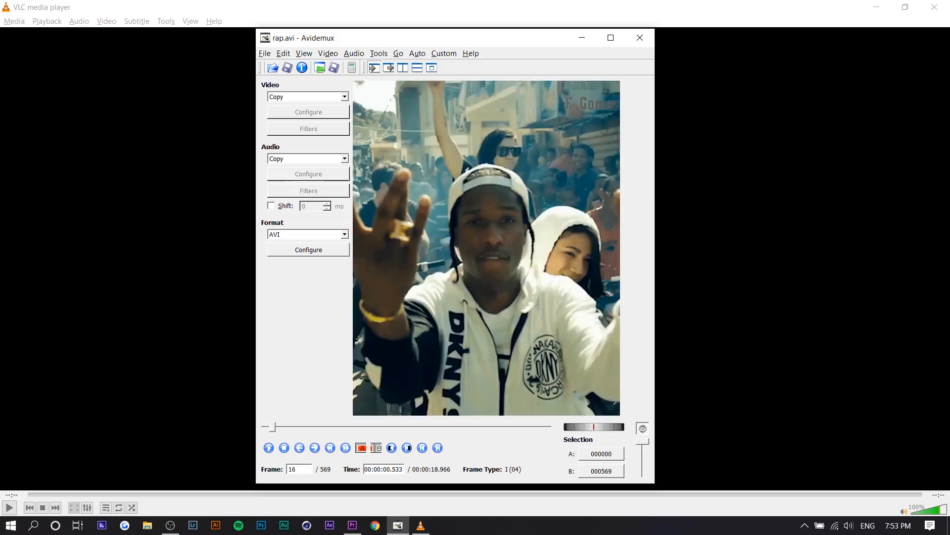
Step: Jump between the early I-frames, return to the start of the video and advance to frame 1
{"action": "left_click", "coordinate": [345, 448]}
{"action": "left_click", "coordinate": [346, 447]}
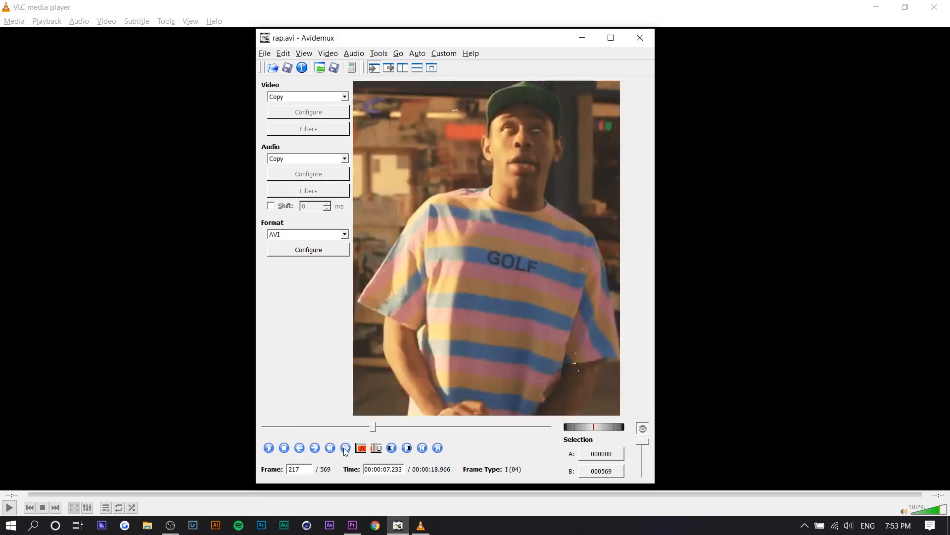
{"action": "left_click", "coordinate": [330, 448]}
{"action": "left_click", "coordinate": [331, 448]}
{"action": "left_click", "coordinate": [330, 448]}
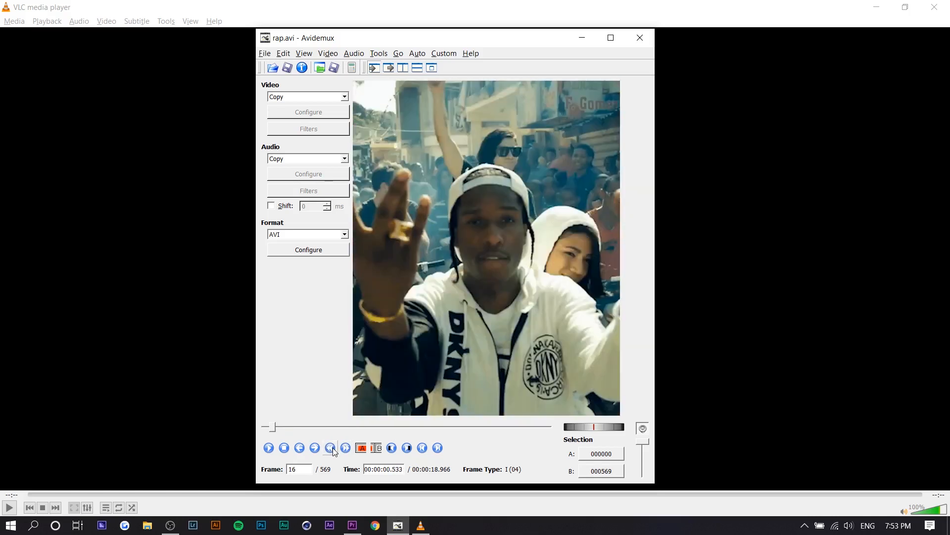
{"action": "left_click", "coordinate": [330, 448]}
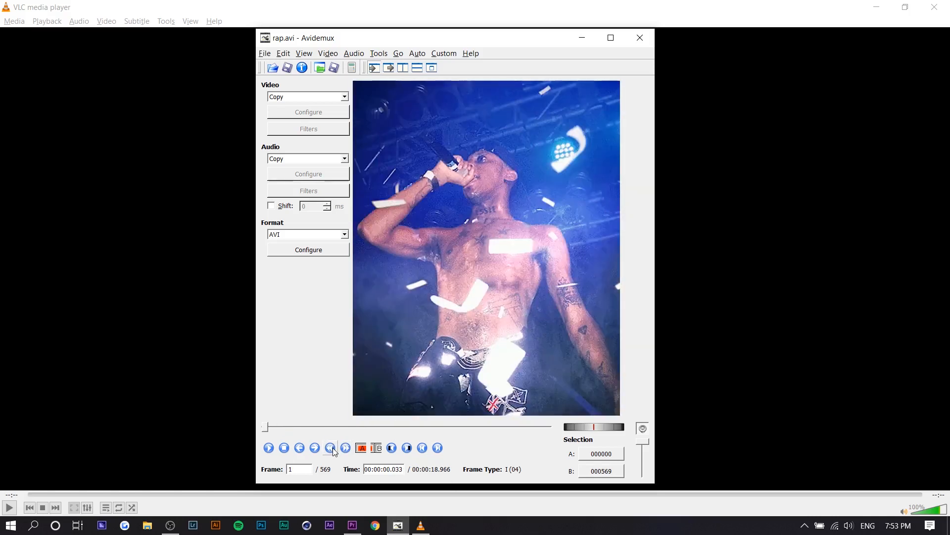
{"action": "left_click", "coordinate": [330, 447]}
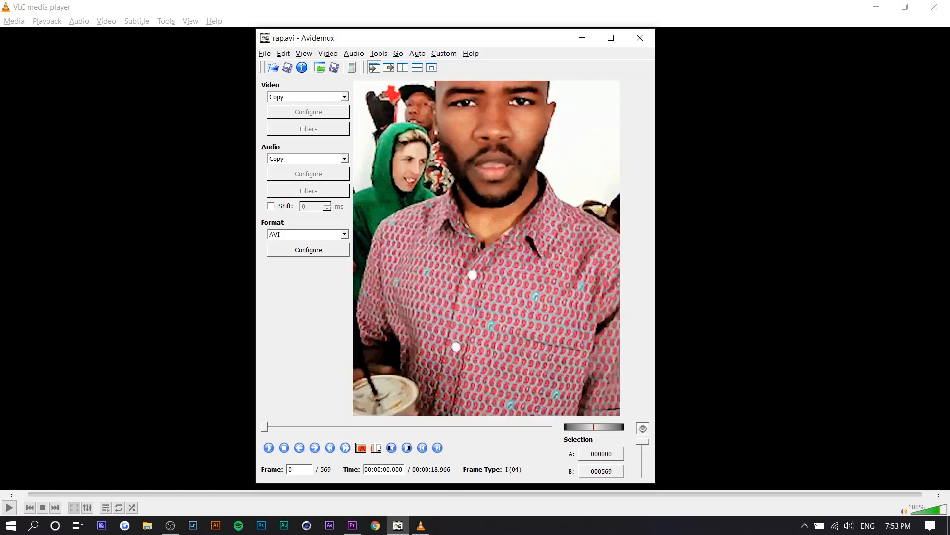
{"action": "key", "text": "Right"}
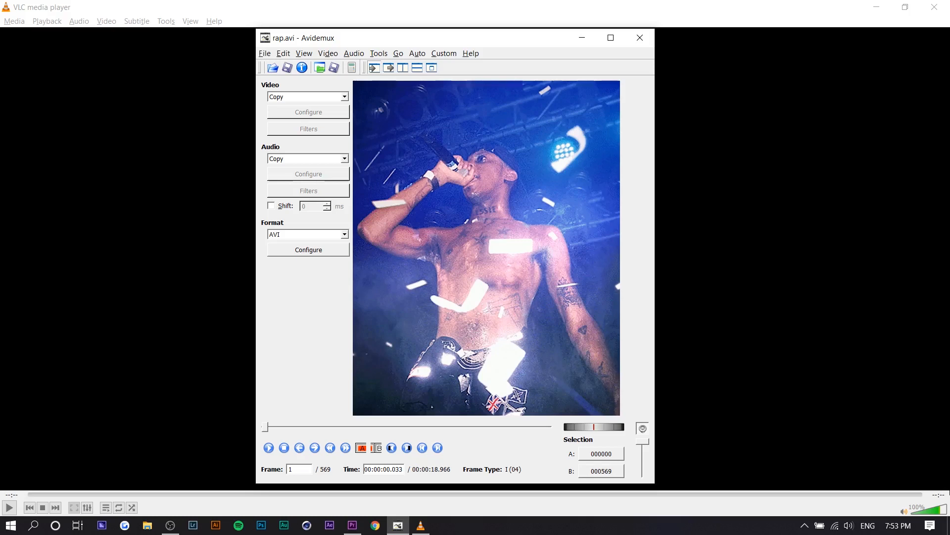
Step: Go to the I-frame at frame 16, mark it from A 16 to B 17, and delete it
{"action": "key", "text": "Up"}
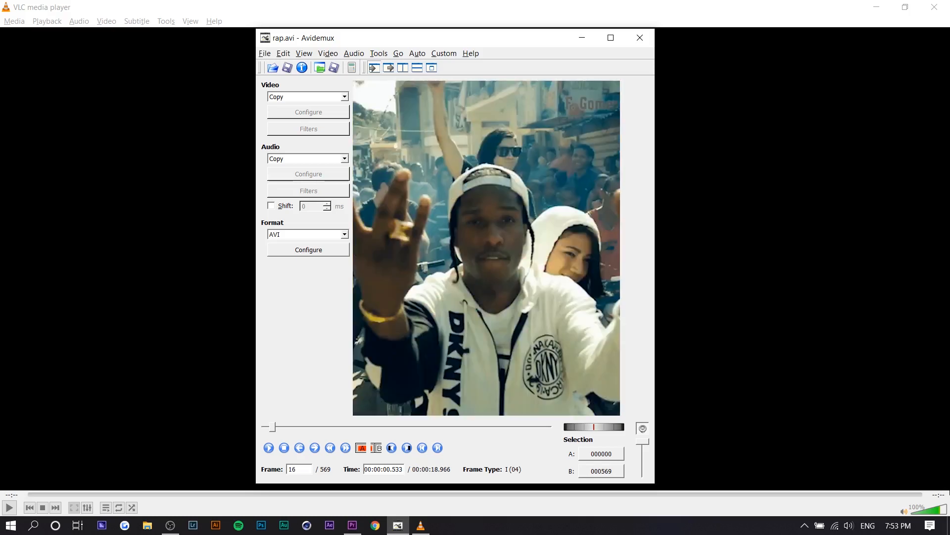
{"action": "left_click", "coordinate": [362, 448]}
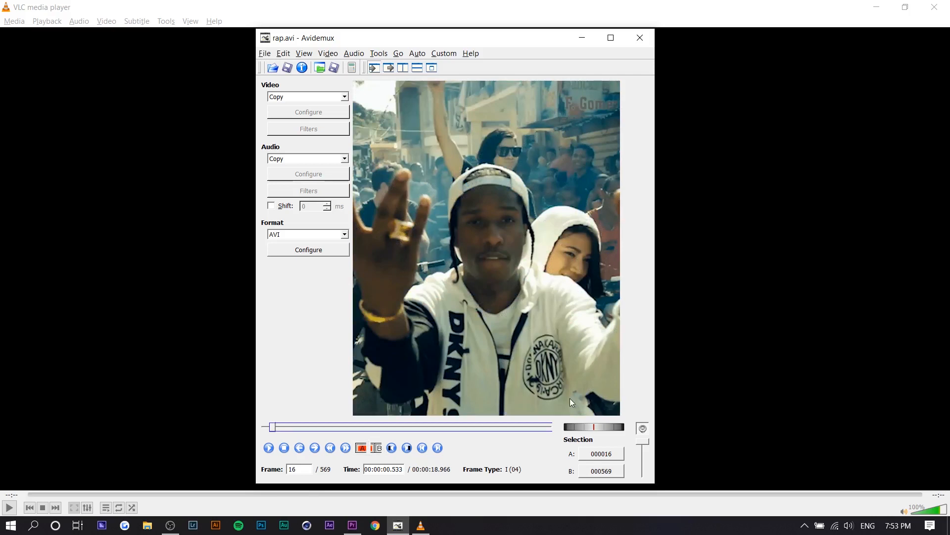
{"action": "key", "text": "Right"}
{"action": "left_click", "coordinate": [377, 447]}
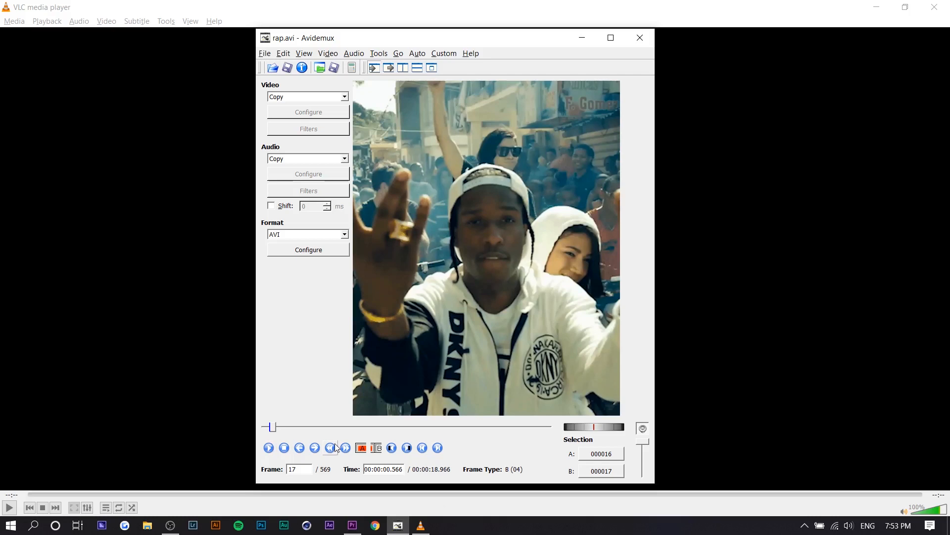
{"action": "key", "text": "Delete"}
{"action": "left_click", "coordinate": [283, 53]}
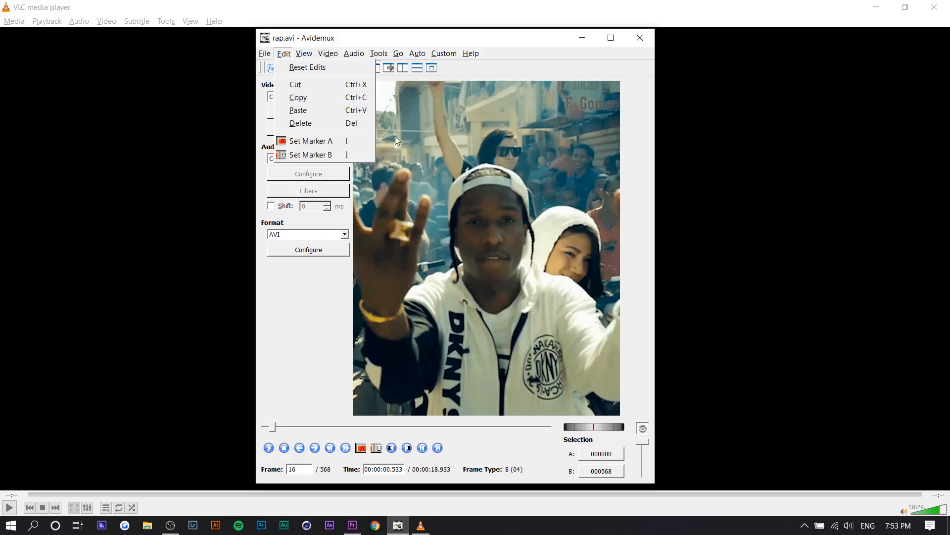
{"action": "mouse_move", "coordinate": [398, 53]}
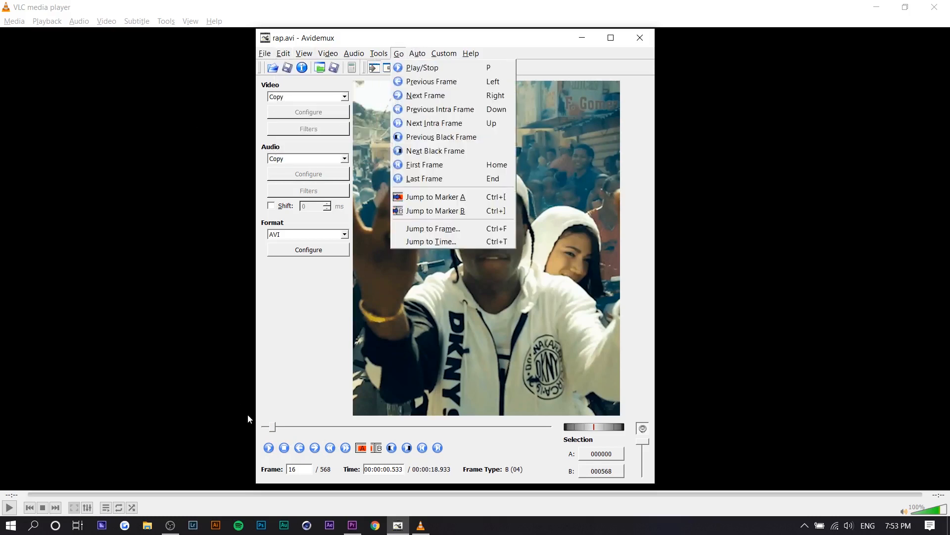
{"action": "left_click", "coordinate": [295, 438]}
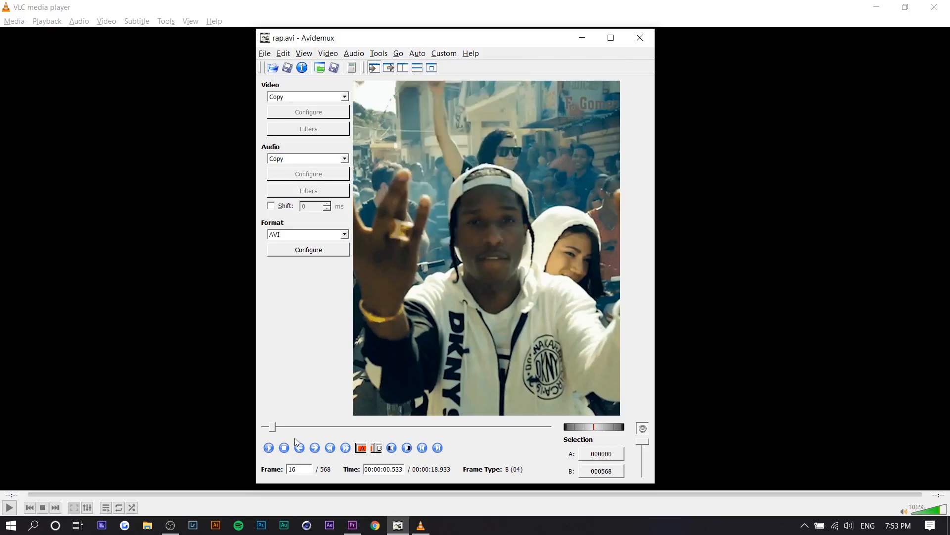
Step: Advance to the I-frame at frame 35, mark the range 35 to 36, and delete that frame
{"action": "left_click", "coordinate": [430, 424]}
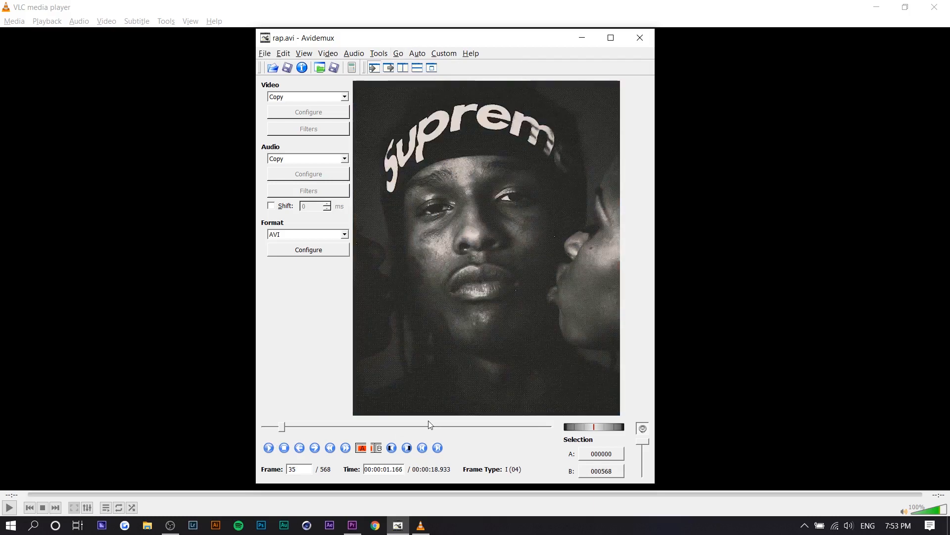
{"action": "left_click", "coordinate": [361, 448]}
{"action": "key", "text": "Right"}
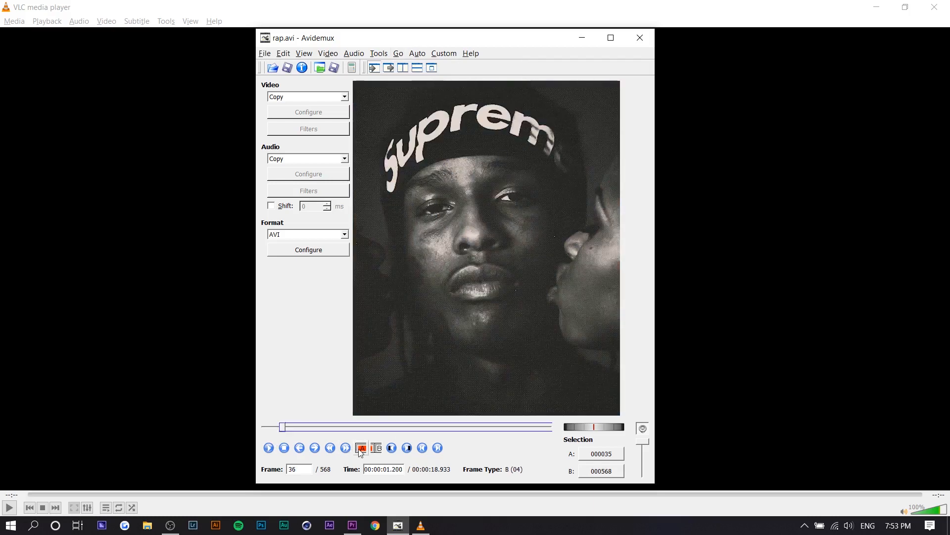
{"action": "left_click", "coordinate": [378, 452]}
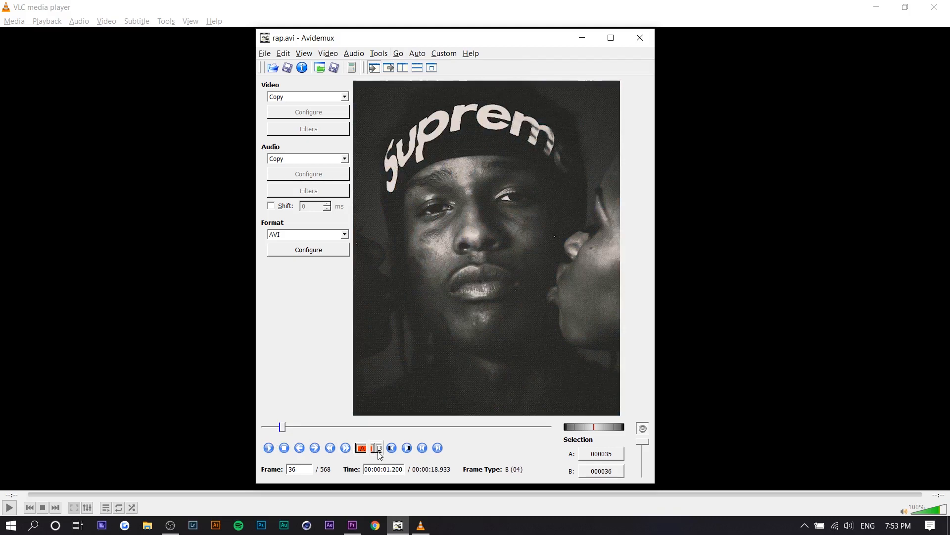
{"action": "key", "text": "Delete"}
Step: Delete the following I-frames up to the clip at frame 264, marking each as a single-frame selection
{"action": "key", "text": "Up"}
{"action": "left_click", "coordinate": [363, 448]}
{"action": "key", "text": "Right"}
{"action": "left_click", "coordinate": [378, 451]}
{"action": "key", "text": "Delete"}
{"action": "key", "text": "Up"}
{"action": "left_click", "coordinate": [363, 449]}
{"action": "key", "text": "Right"}
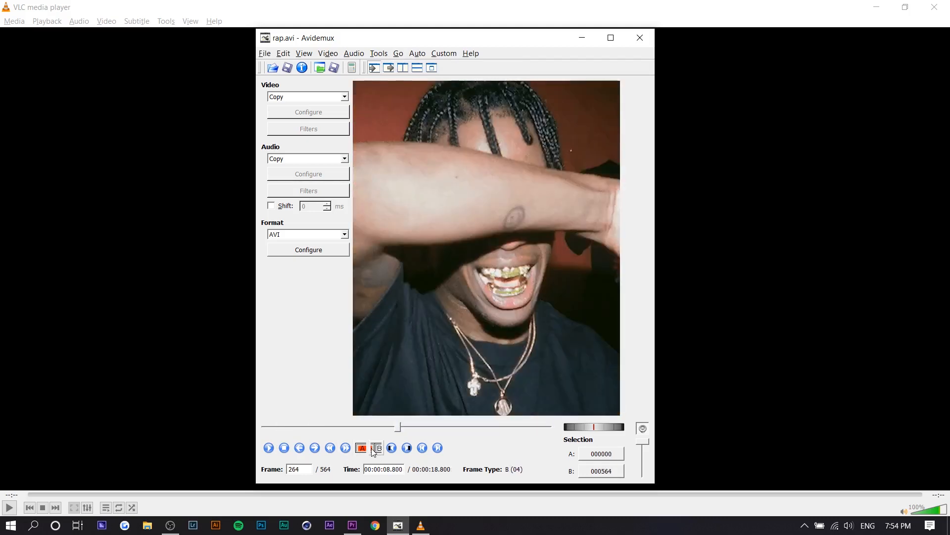
Step: Delete the remaining I-frames up to the last clip, including the single-frame selection from 520 to 521
{"action": "left_click", "coordinate": [363, 449]}
{"action": "key", "text": "Right"}
{"action": "left_click", "coordinate": [376, 450]}
{"action": "key", "text": "Delete"}
{"action": "key", "text": "Up"}
{"action": "left_click", "coordinate": [363, 449]}
{"action": "left_click", "coordinate": [376, 451]}
{"action": "key", "text": "Delete"}
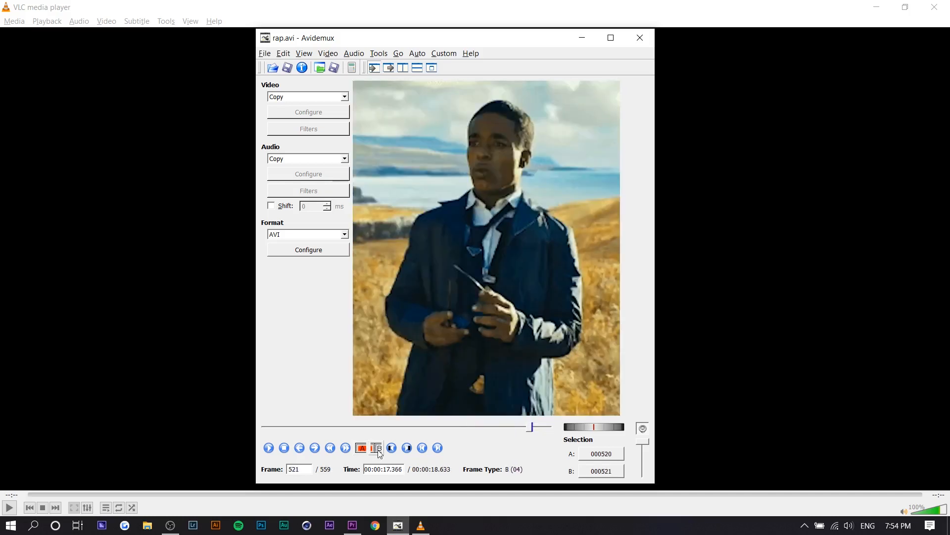
Step: Return to the start of the video and save it as mosh.avi on the Backup Plus (E:) drive without smart copy
{"action": "key", "text": "Home"}
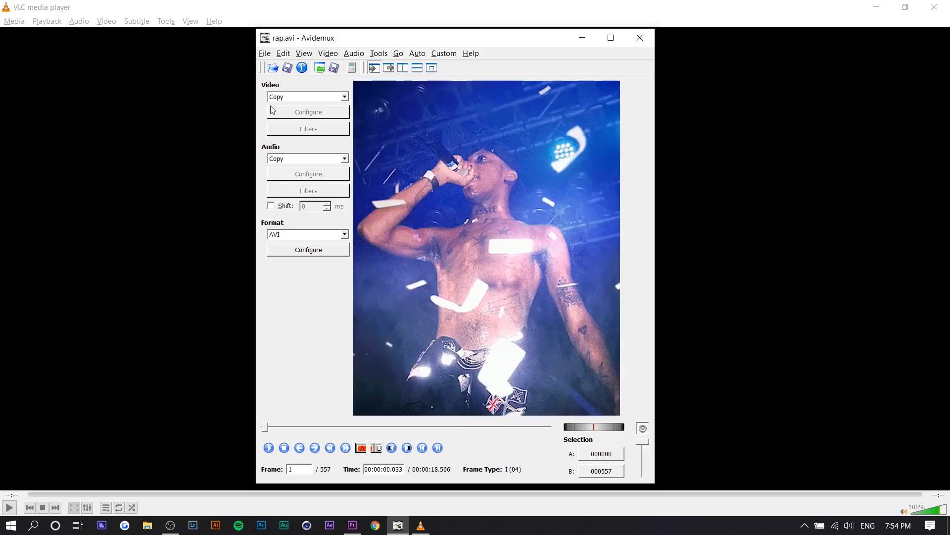
{"action": "left_click", "coordinate": [264, 54]}
{"action": "mouse_move", "coordinate": [297, 94]}
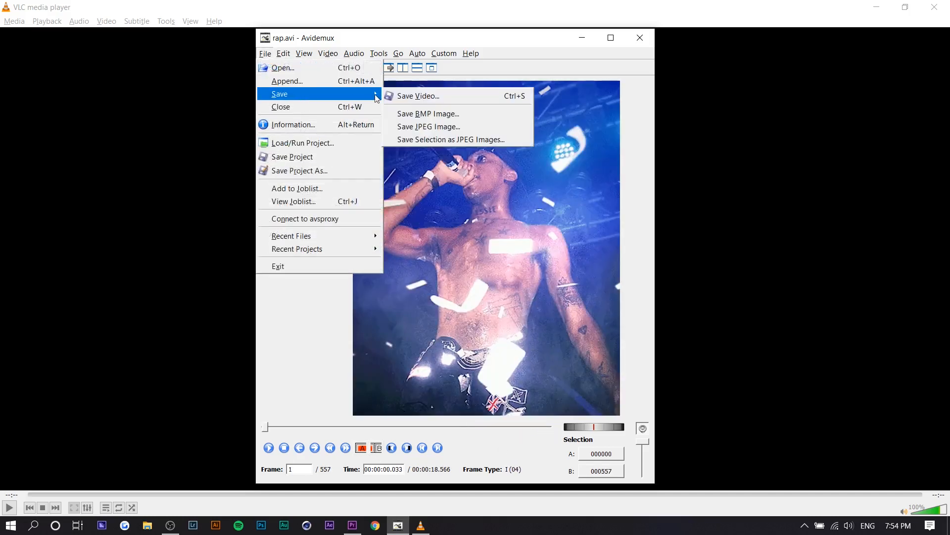
{"action": "left_click", "coordinate": [405, 94]}
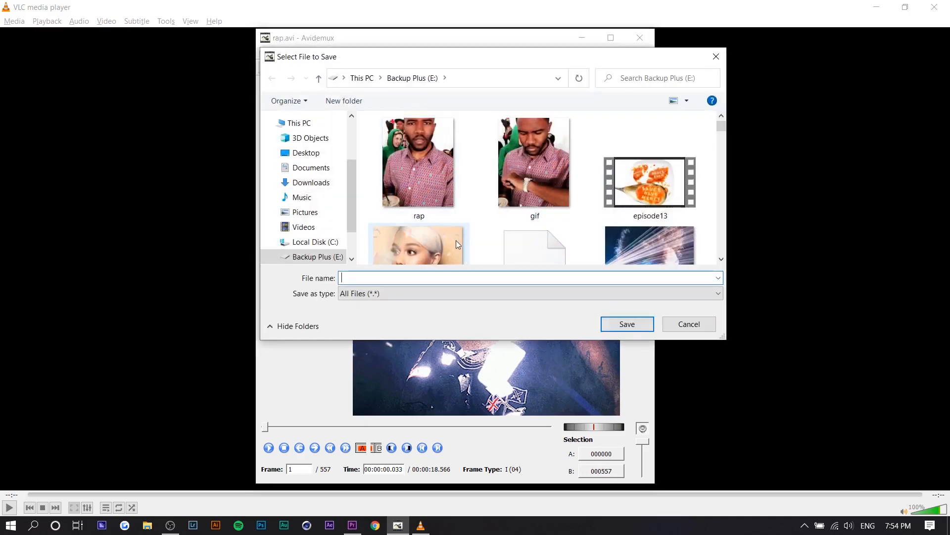
{"action": "type", "text": "mosh"}
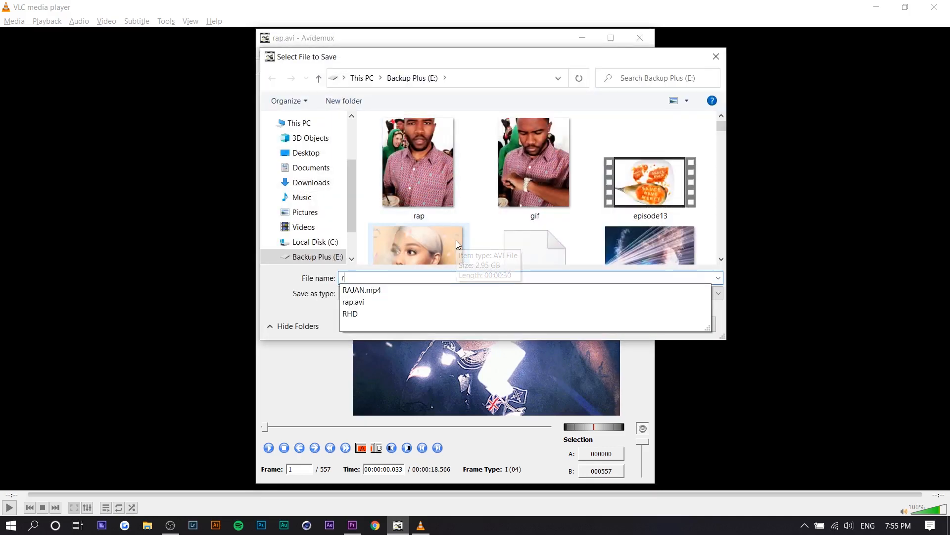
{"action": "type", "text": ".avi"}
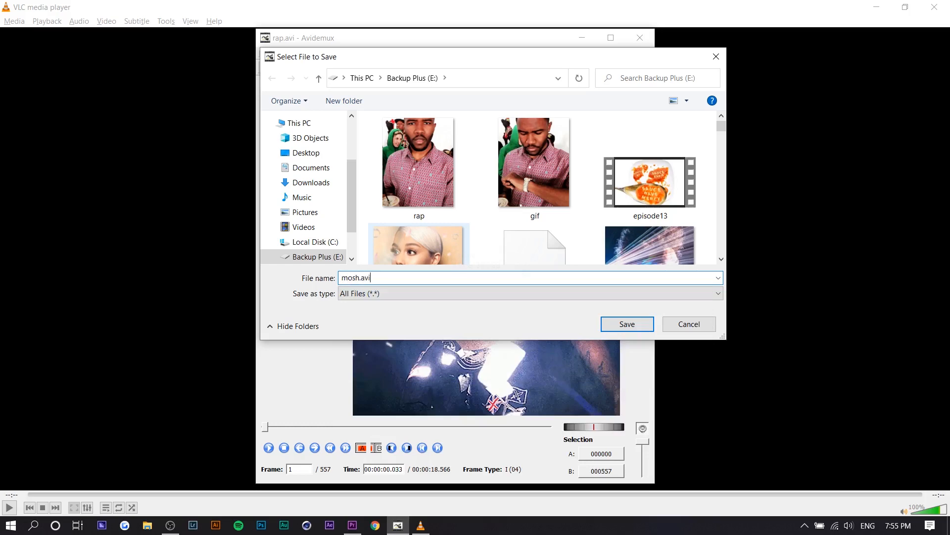
{"action": "key", "text": "Return"}
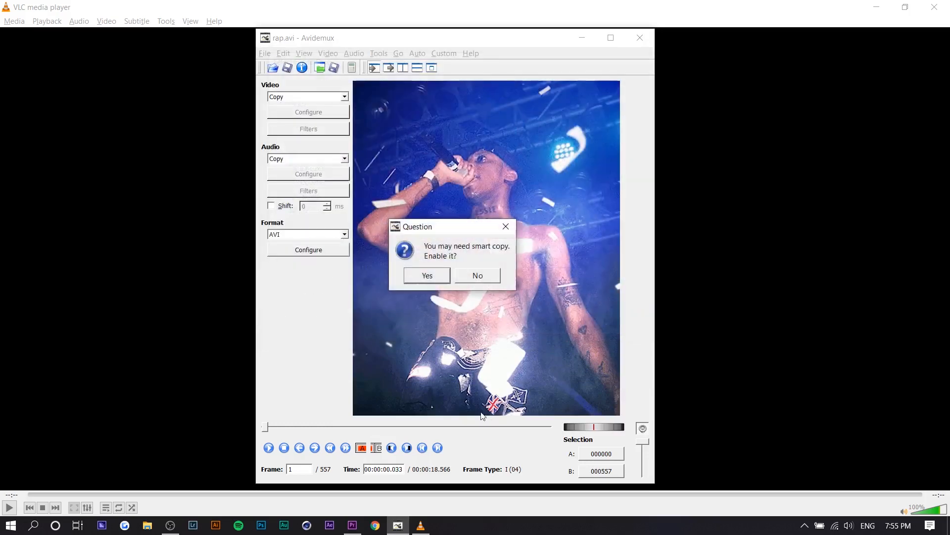
{"action": "left_click", "coordinate": [477, 275]}
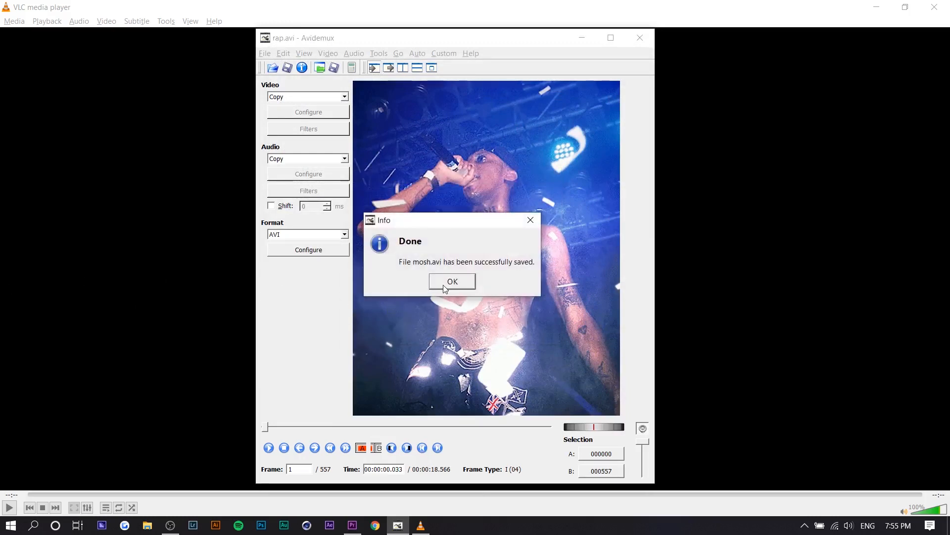
{"action": "left_click", "coordinate": [445, 286]}
Step: Switch to VLC media player and open mosh.avi to examine the datamosh effect
{"action": "left_click", "coordinate": [12, 31]}
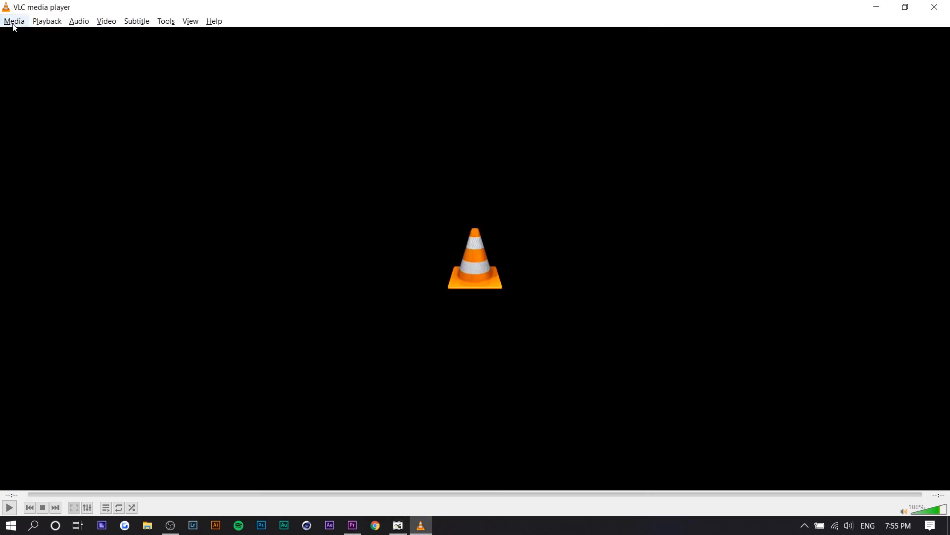
{"action": "left_click", "coordinate": [14, 24]}
{"action": "left_click", "coordinate": [25, 35]}
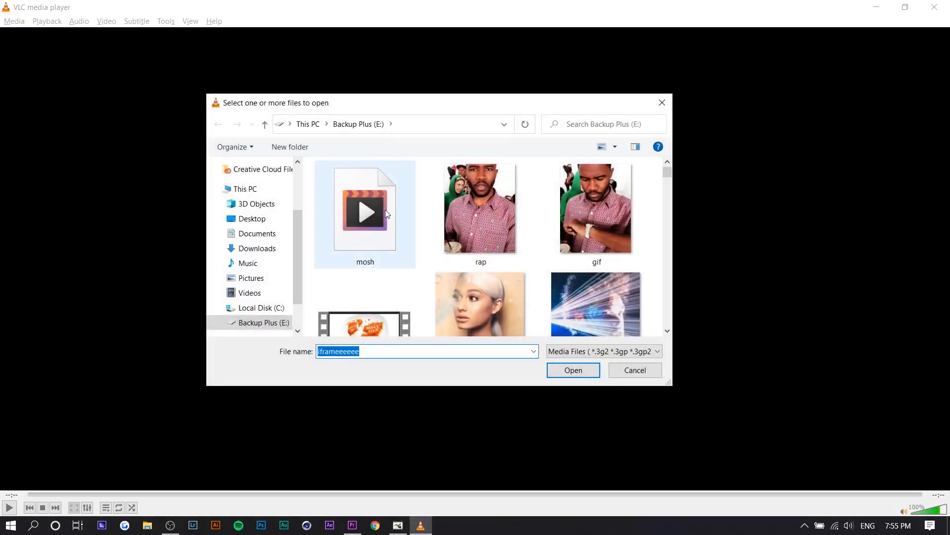
{"action": "double_click", "coordinate": [385, 209]}
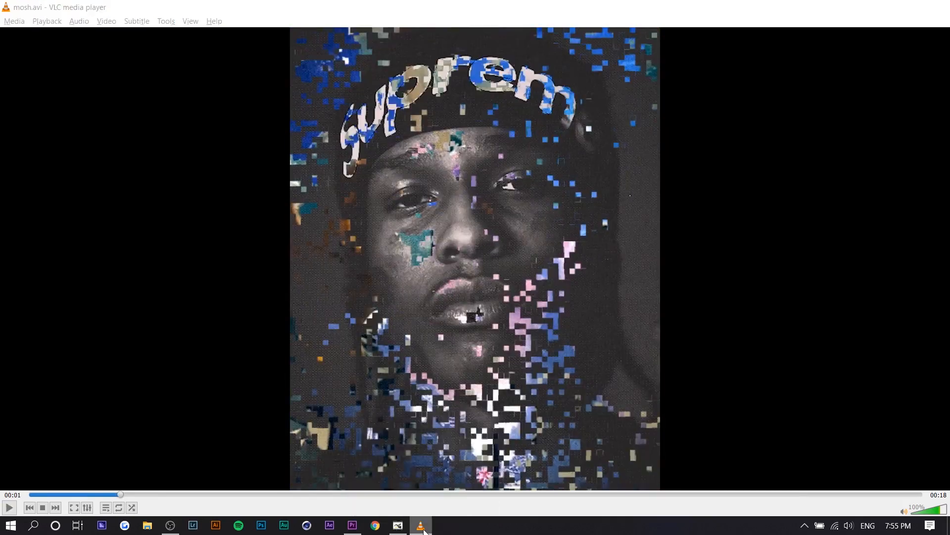
Step: Switch back to Avidemux, replace the edited video with a fresh load of rap.avi, and maximize the window
{"action": "left_click", "coordinate": [421, 526]}
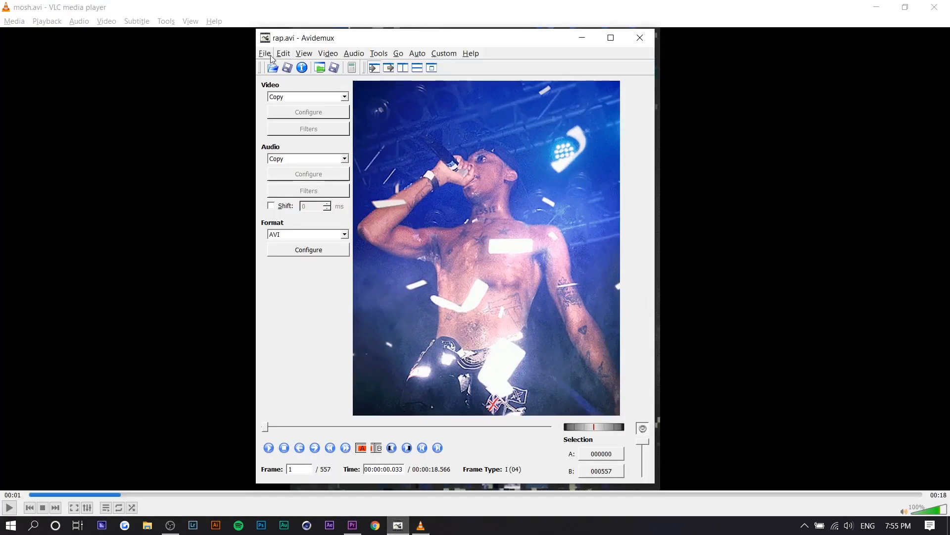
{"action": "left_click", "coordinate": [270, 55]}
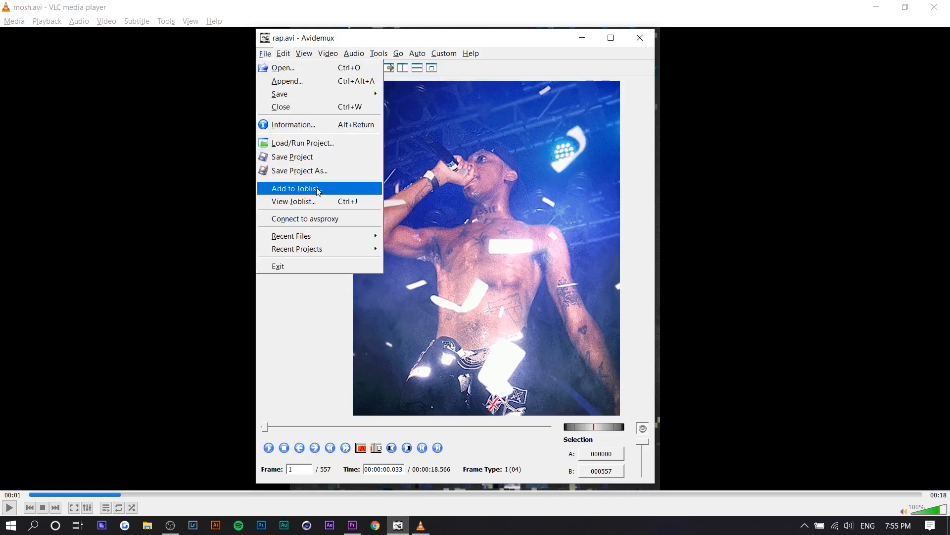
{"action": "left_click", "coordinate": [292, 106]}
{"action": "left_click", "coordinate": [269, 55]}
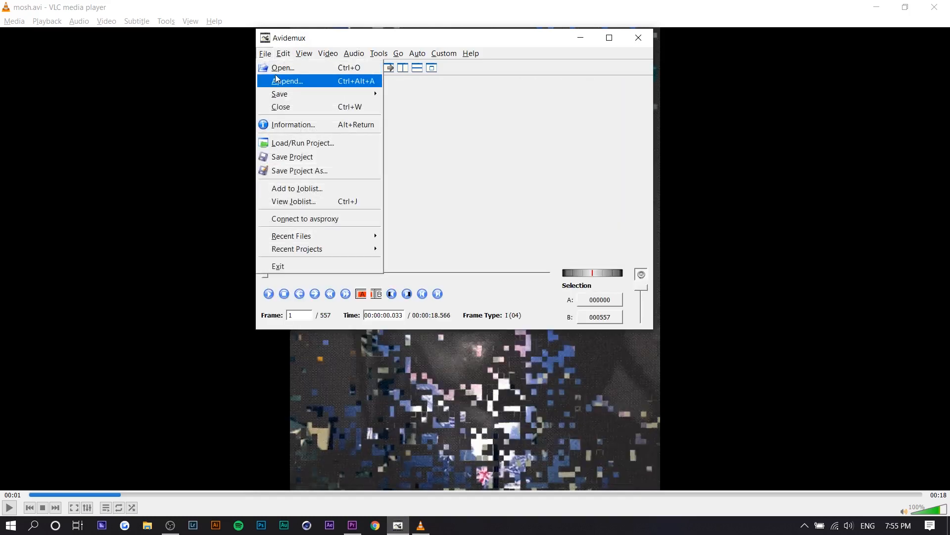
{"action": "left_click", "coordinate": [282, 69]}
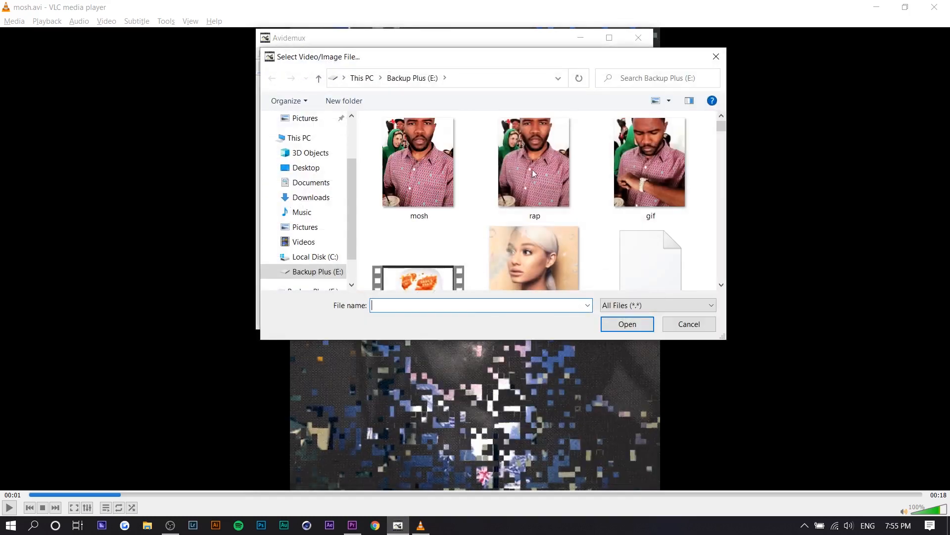
{"action": "double_click", "coordinate": [539, 195]}
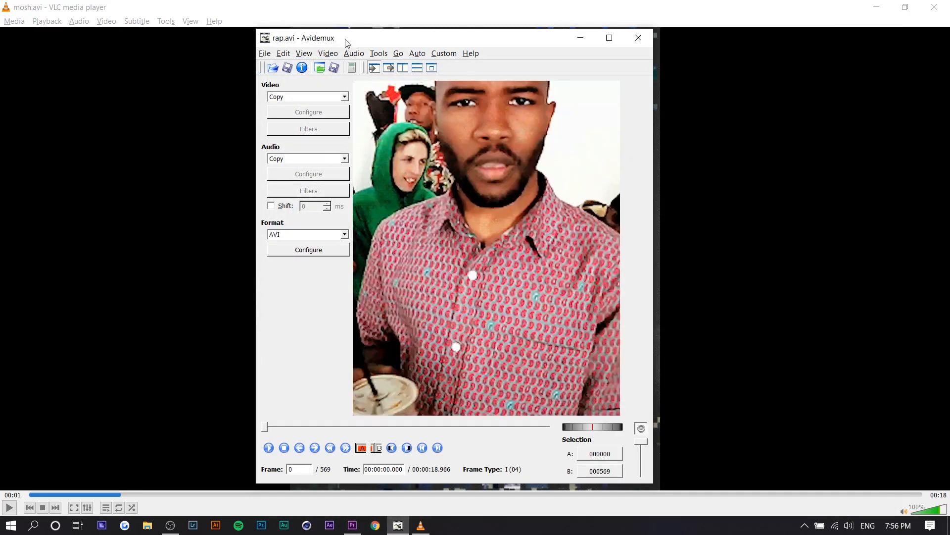
{"action": "double_click", "coordinate": [346, 41]}
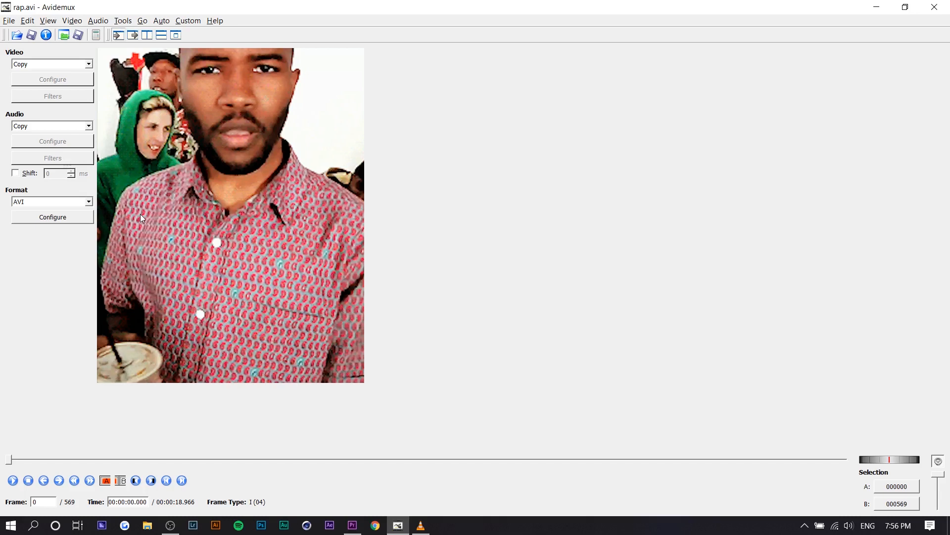
Step: Mark a short frame range near the start of rap.avi, with marker A at frame 3 and marker B at frame 5
{"action": "key", "text": "Right"}
{"action": "key", "text": "Right"}
{"action": "key", "text": "Right"}
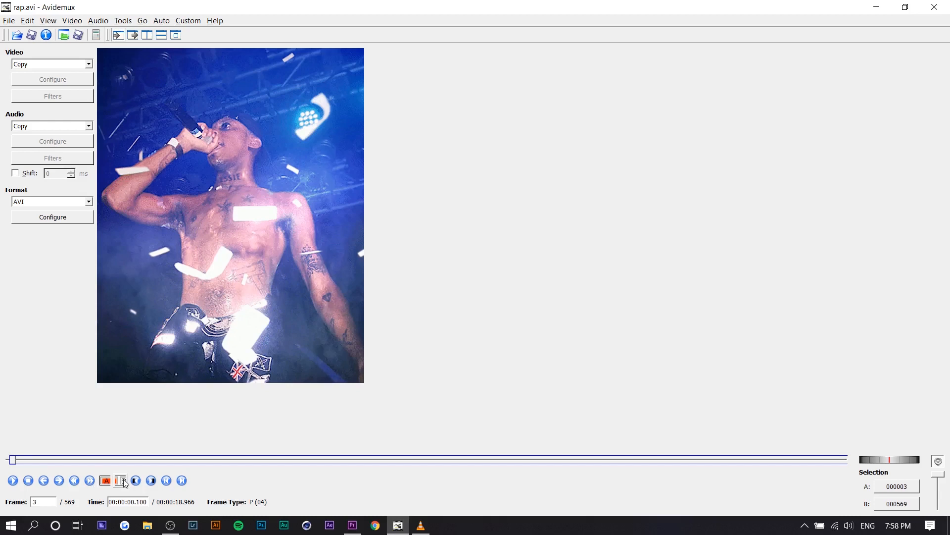
{"action": "key", "text": "Right"}
{"action": "key", "text": "Right"}
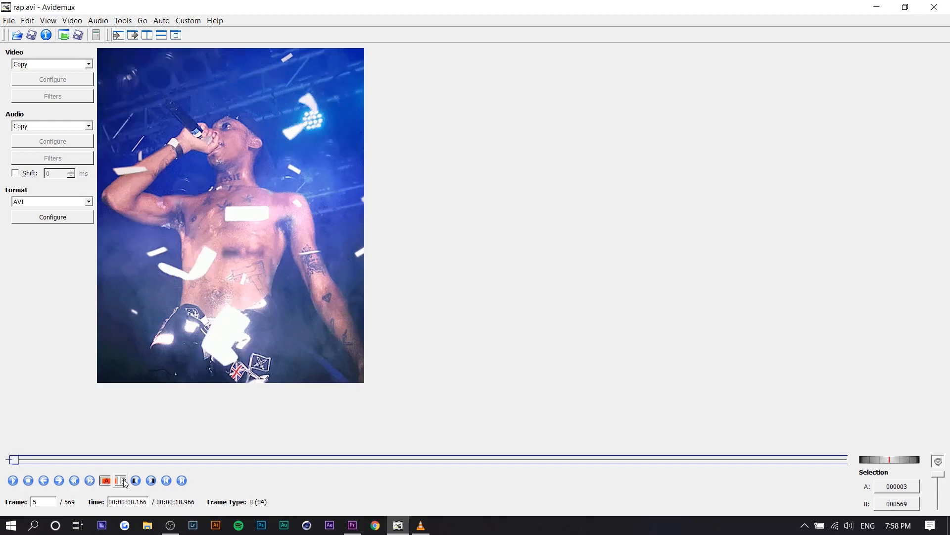
{"action": "left_click", "coordinate": [124, 480]}
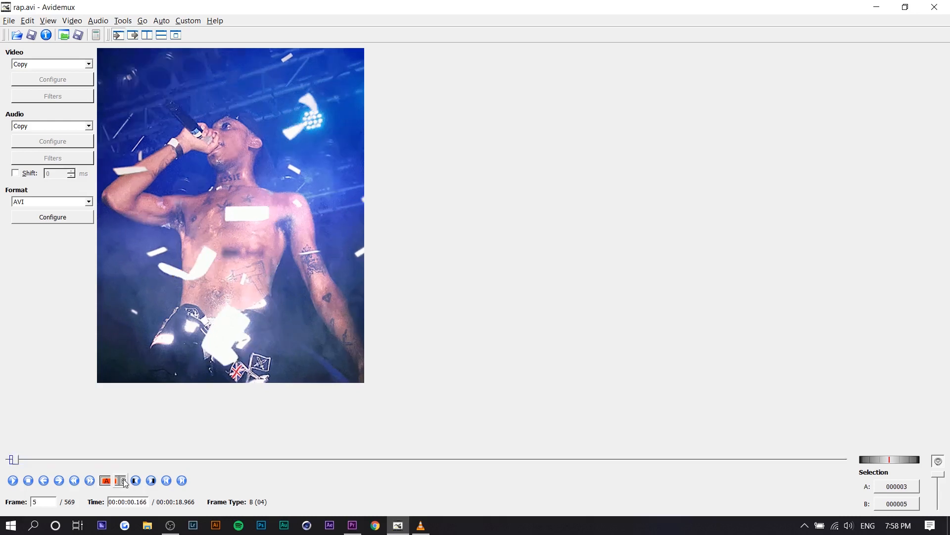
Step: Copy the marked frames and paste them repeatedly at the current position
{"action": "left_click", "coordinate": [34, 22]}
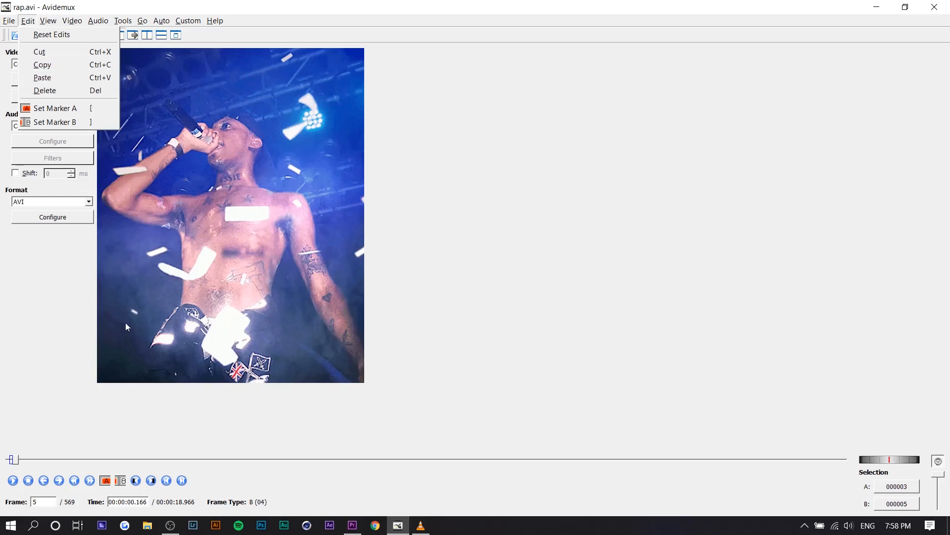
{"action": "key", "text": "ctrl+v"}
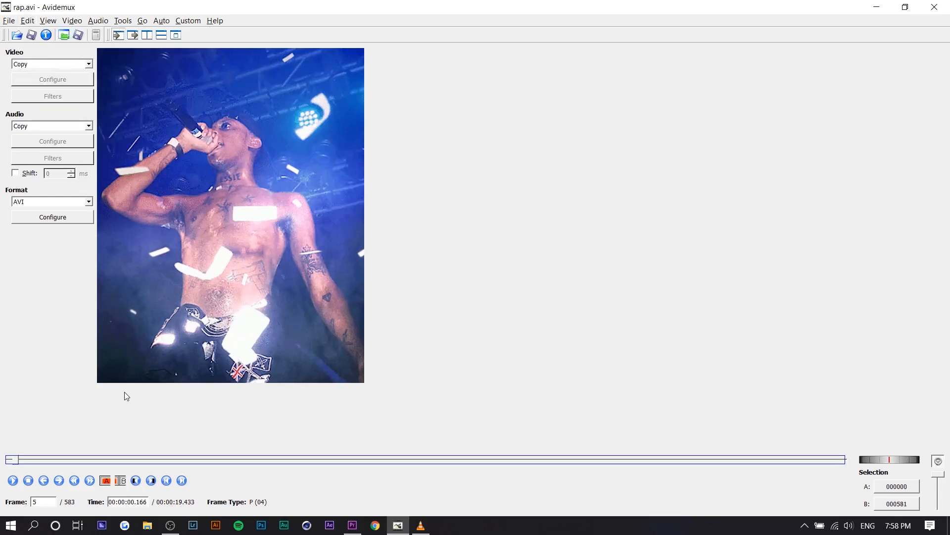
{"action": "left_click", "coordinate": [24, 20]}
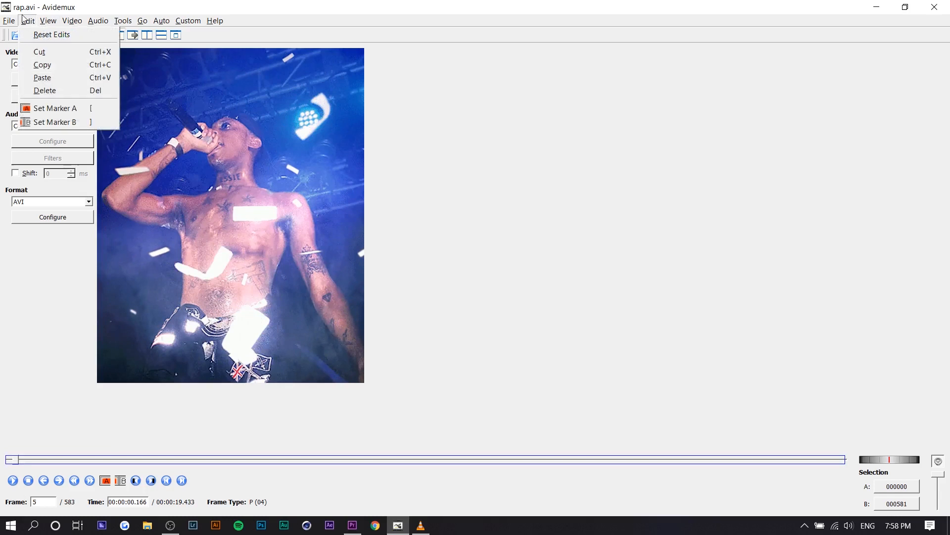
{"action": "left_click", "coordinate": [24, 20]}
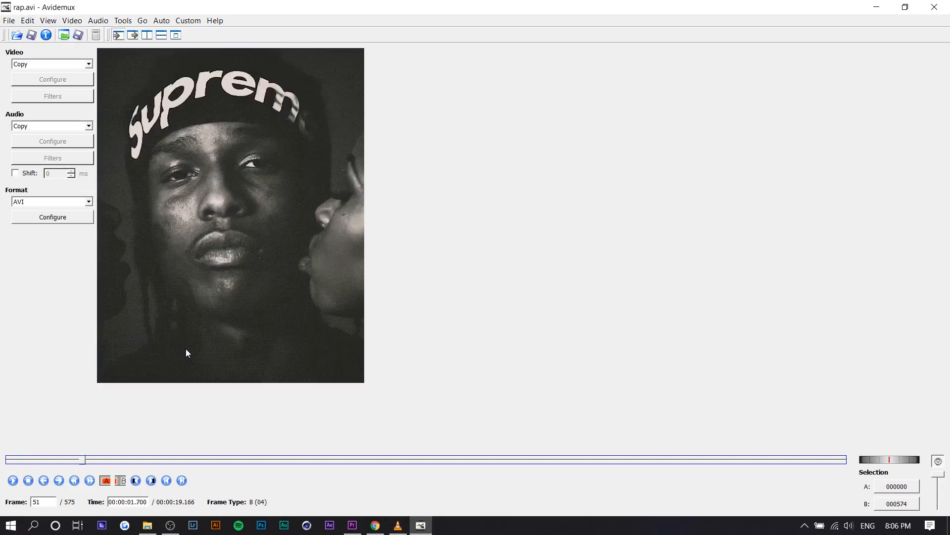
Step: Advance frame by frame through rap.avi from frame 51 to about frame 76, examining the picture and frame types
{"action": "key", "text": "Right"}
{"action": "key", "text": "Right"}
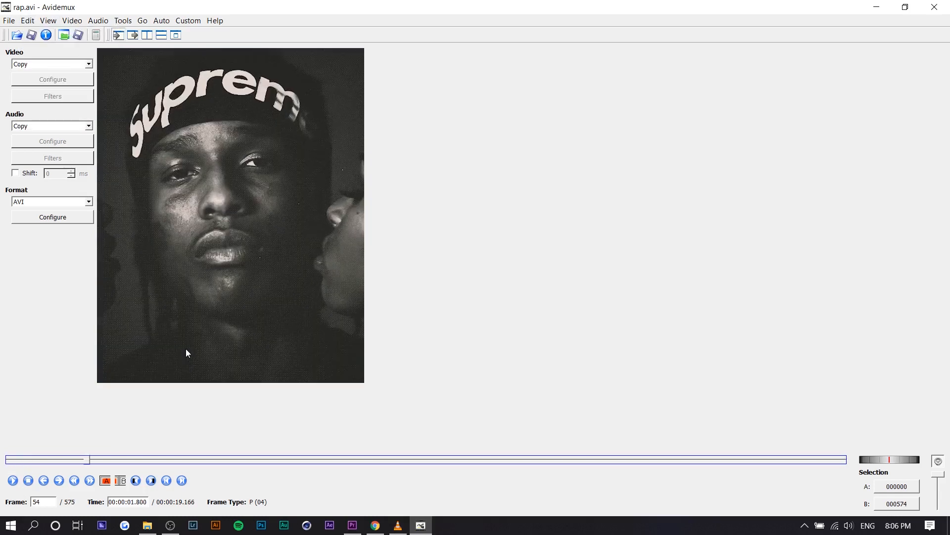
{"action": "key", "text": "Right"}
{"action": "key", "text": "Right"}
{"action": "key", "text": "Right"}
{"action": "key", "text": "Right"}
{"action": "key", "text": "Right"}
{"action": "key", "text": "Right"}
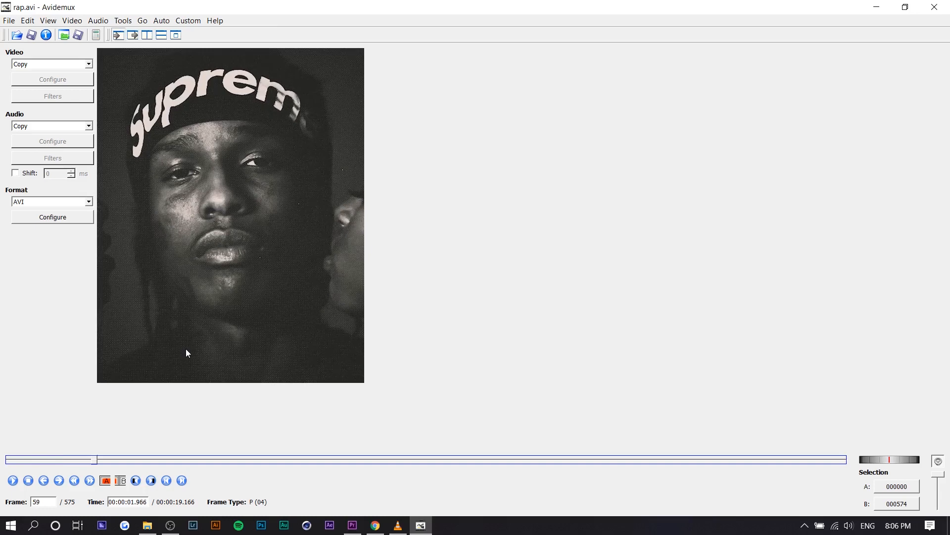
{"action": "key", "text": "Right"}
{"action": "key", "text": "Right"}
{"action": "key", "text": "Right"}
{"action": "key", "text": "Right"}
{"action": "key", "text": "Right"}
{"action": "key", "text": "Right"}
{"action": "key", "text": "Right"}
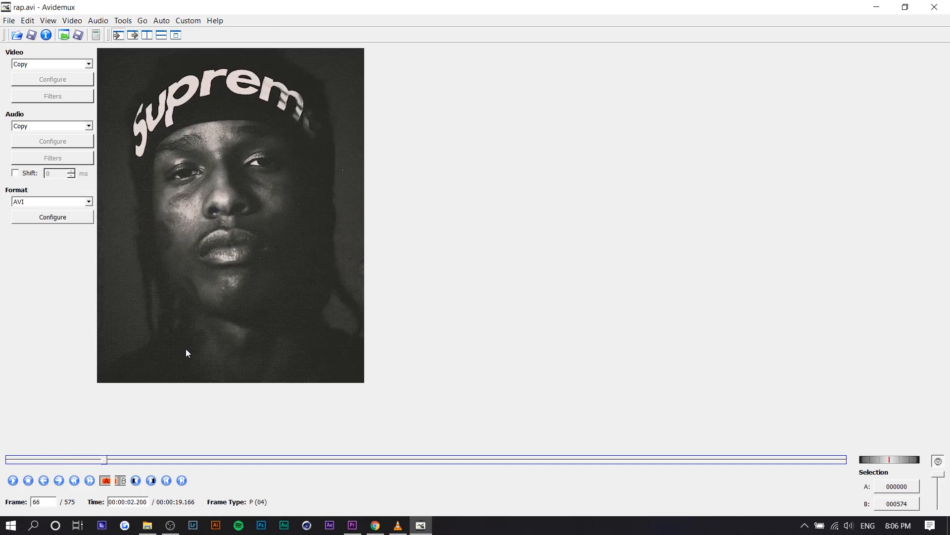
{"action": "key", "text": "Right"}
{"action": "key", "text": "Right"}
{"action": "key", "text": "Right"}
{"action": "key", "text": "Right"}
{"action": "key", "text": "Right"}
{"action": "key", "text": "Right"}
{"action": "key", "text": "Right"}
{"action": "key", "text": "Right"}
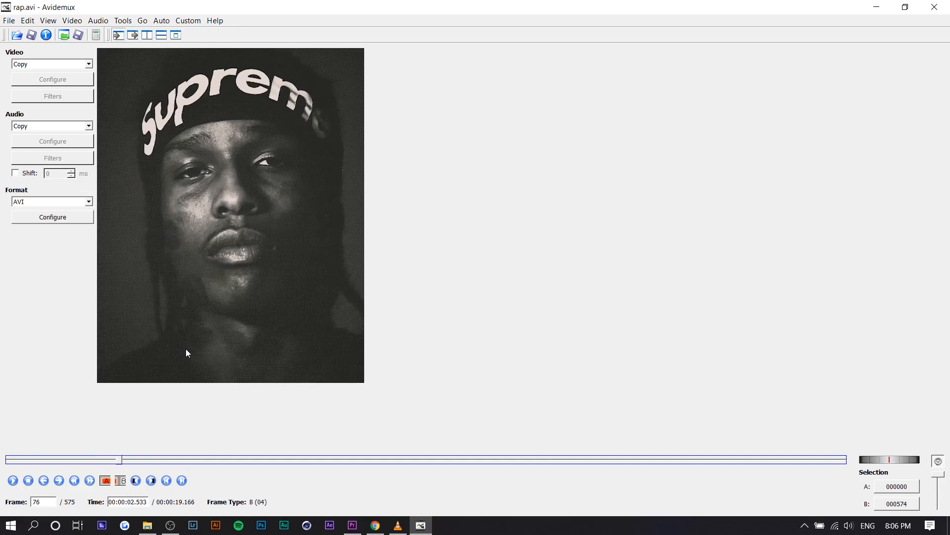
{"action": "key", "text": "Left"}
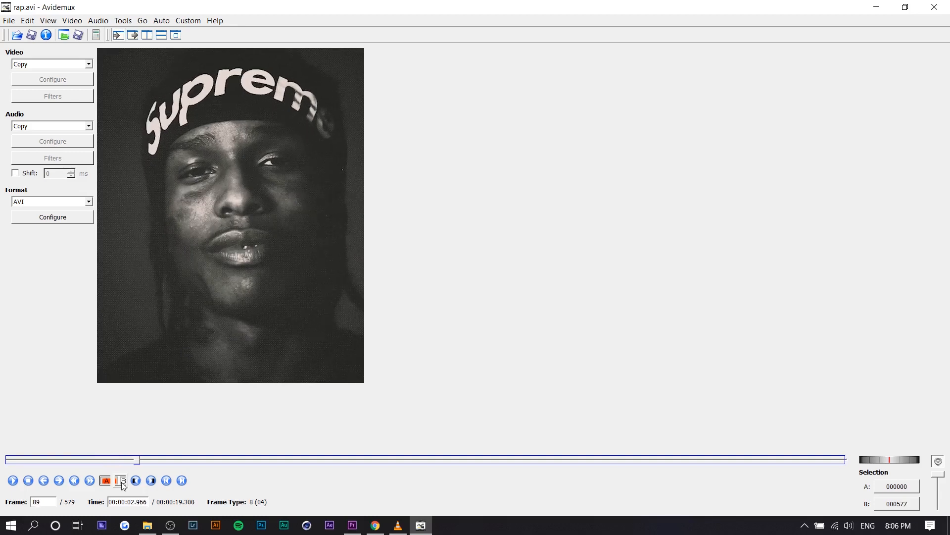
Step: Mark a short range with marker A at frame 99 and marker B at frame 100, and paste the copied frames there
{"action": "key", "text": "Right"}
{"action": "left_click", "coordinate": [111, 482]}
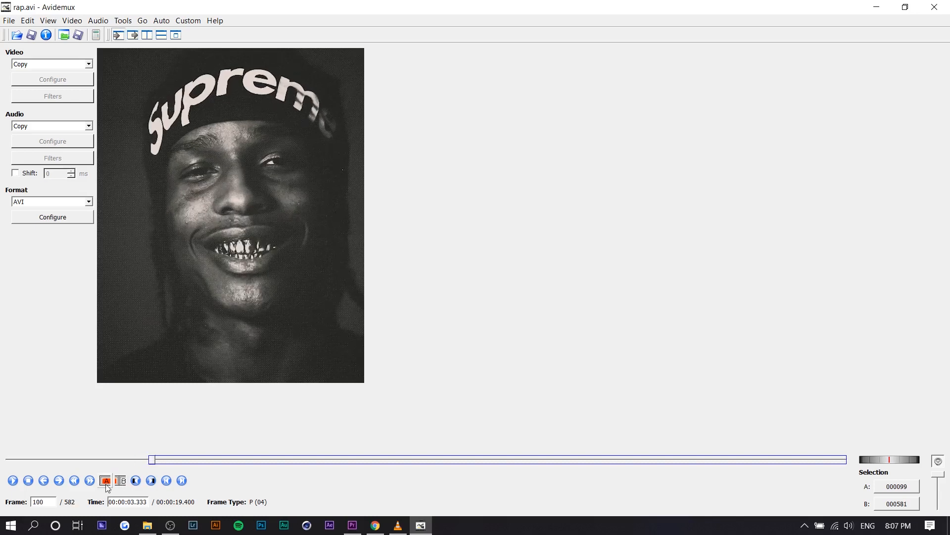
{"action": "left_click", "coordinate": [120, 480]}
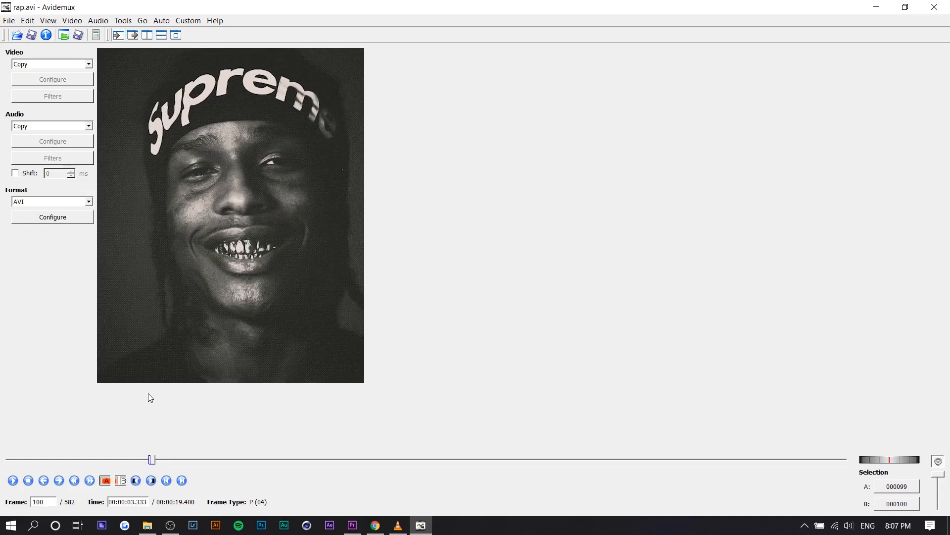
{"action": "key", "text": "ctrl+v"}
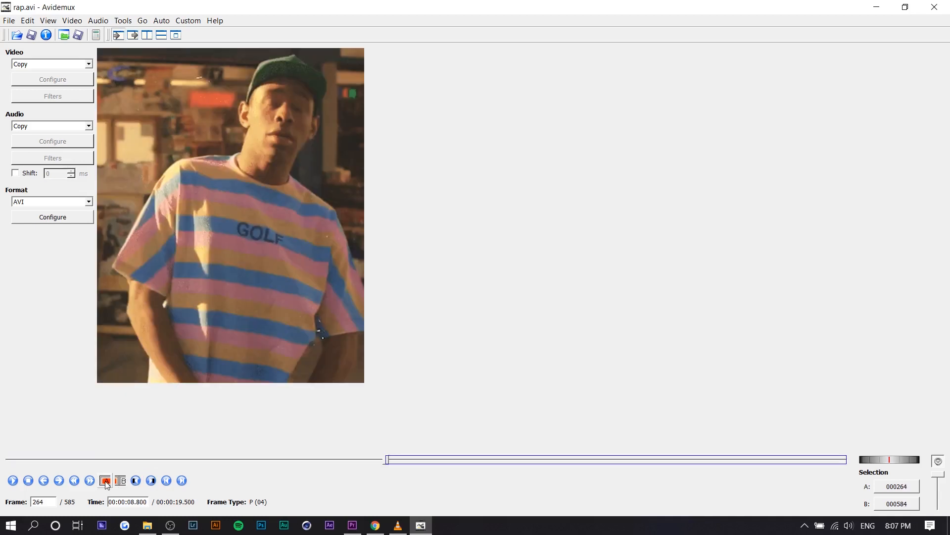
Step: Mark the range from frame 264 to frame 265 with markers A and B, and paste the copied frames repeatedly
{"action": "left_click", "coordinate": [120, 482]}
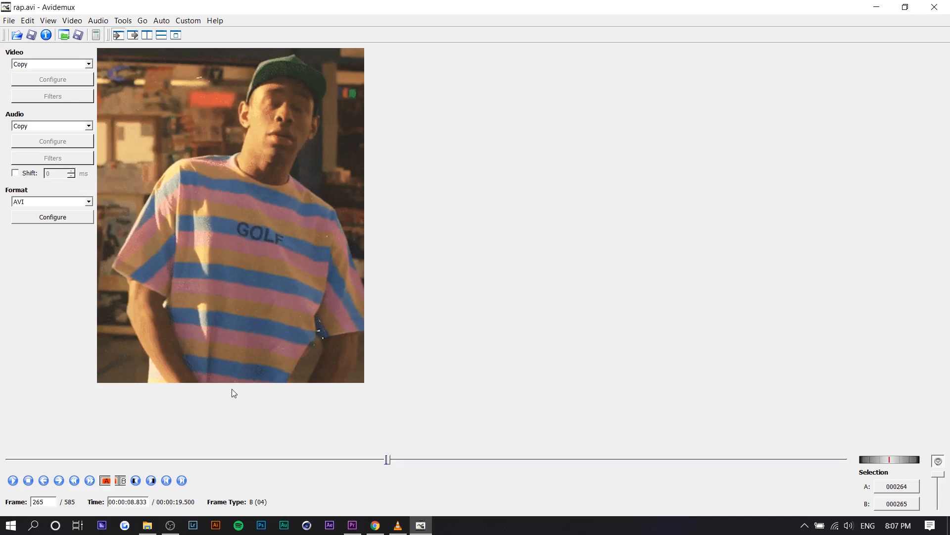
{"action": "key", "text": "ctrl+v"}
{"action": "key", "text": "ctrl+v"}
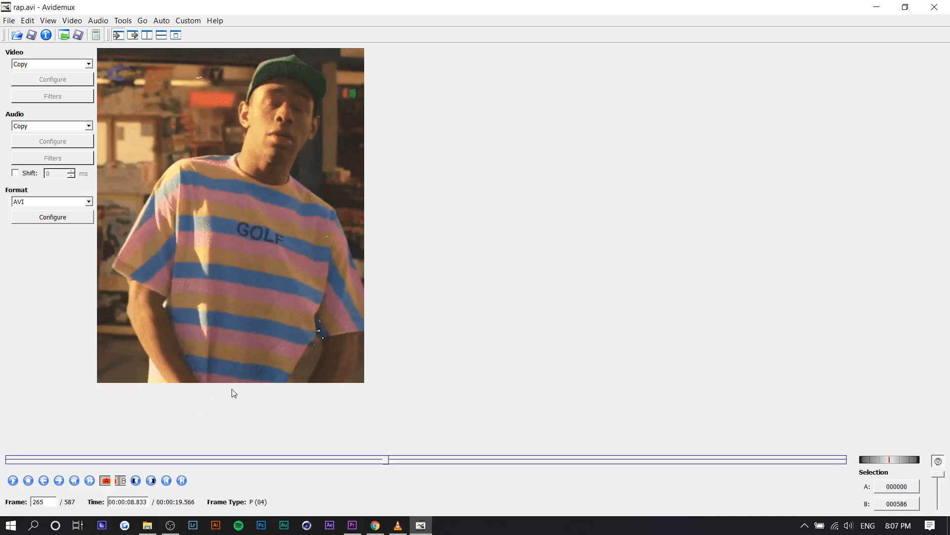
Step: Save the edited video as finalpframe on Backup Plus (E:), declining smart copy, and maximize the window
{"action": "left_click", "coordinate": [9, 21]}
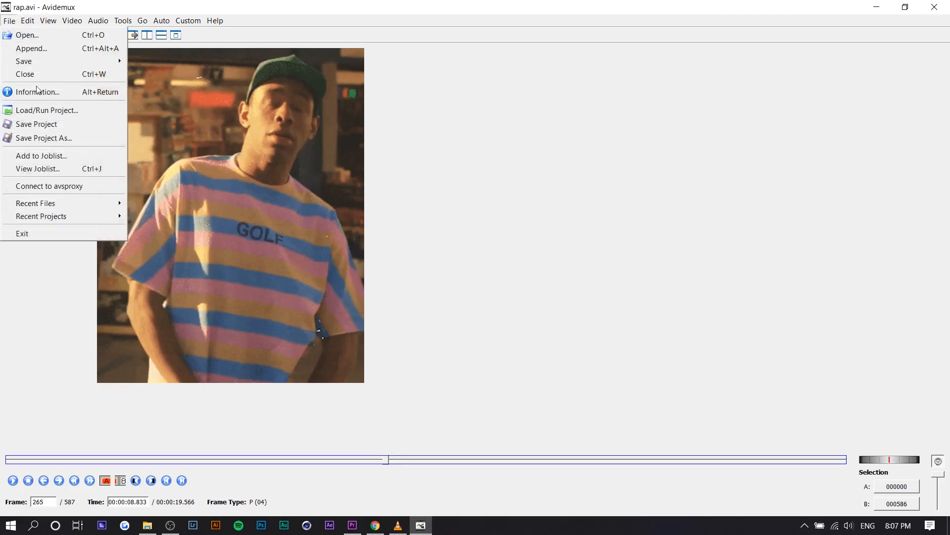
{"action": "mouse_move", "coordinate": [71, 62]}
{"action": "left_click", "coordinate": [210, 64]}
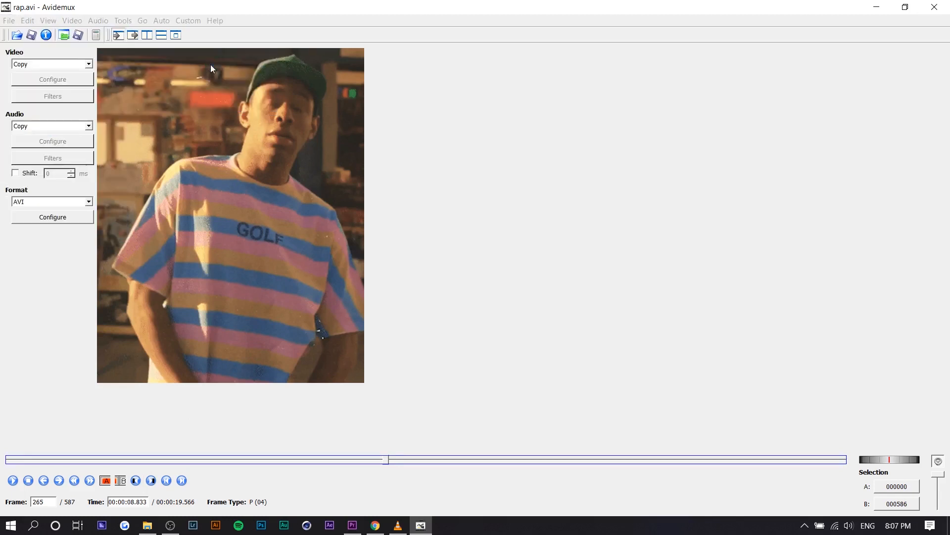
{"action": "left_click", "coordinate": [54, 223]}
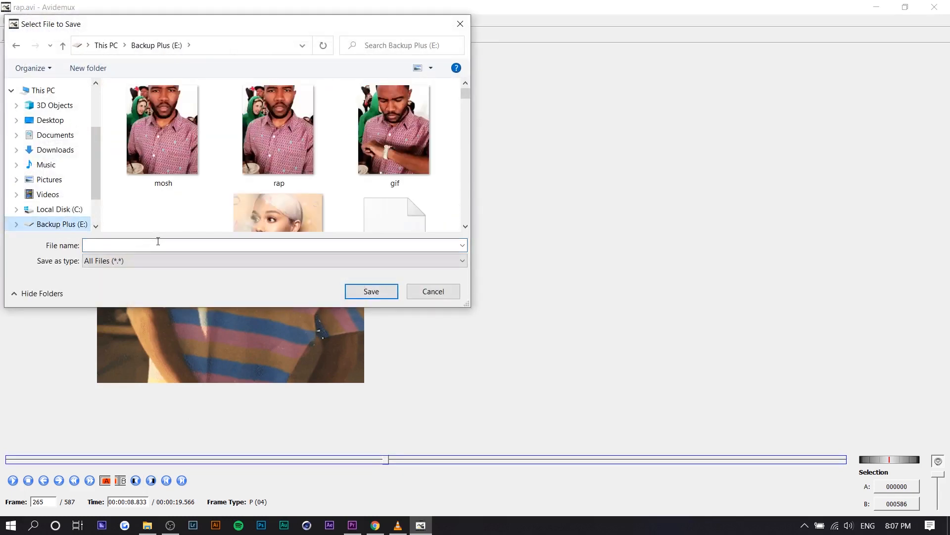
{"action": "type", "text": "finalpframe"}
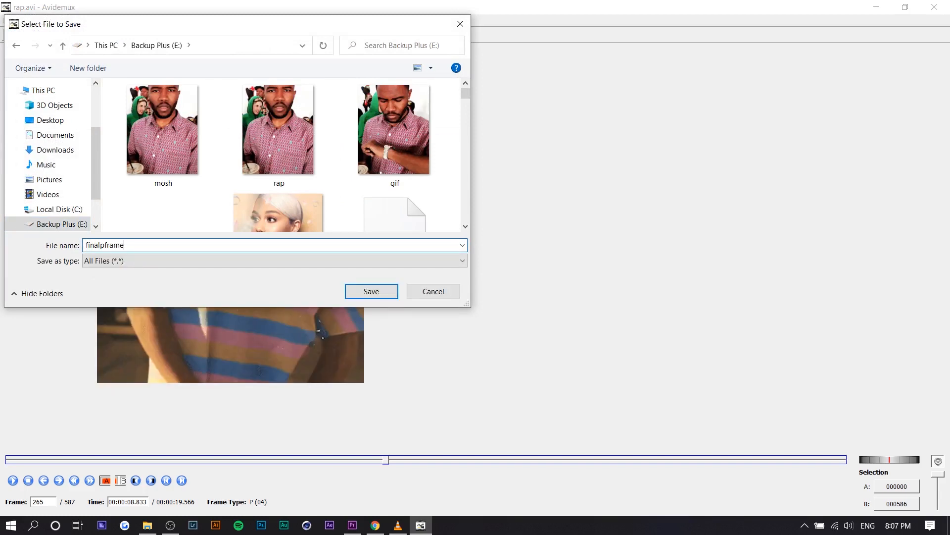
{"action": "key", "text": "Return"}
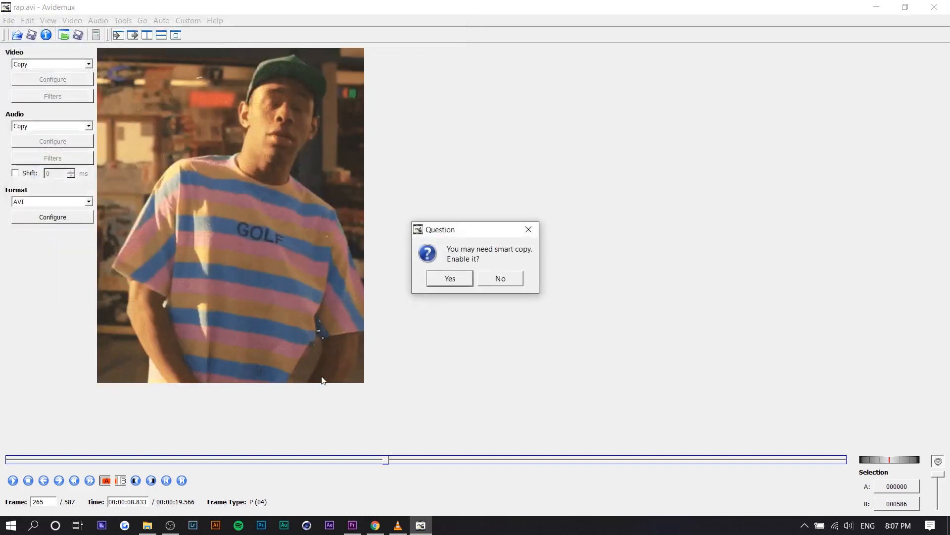
{"action": "left_click", "coordinate": [488, 282]}
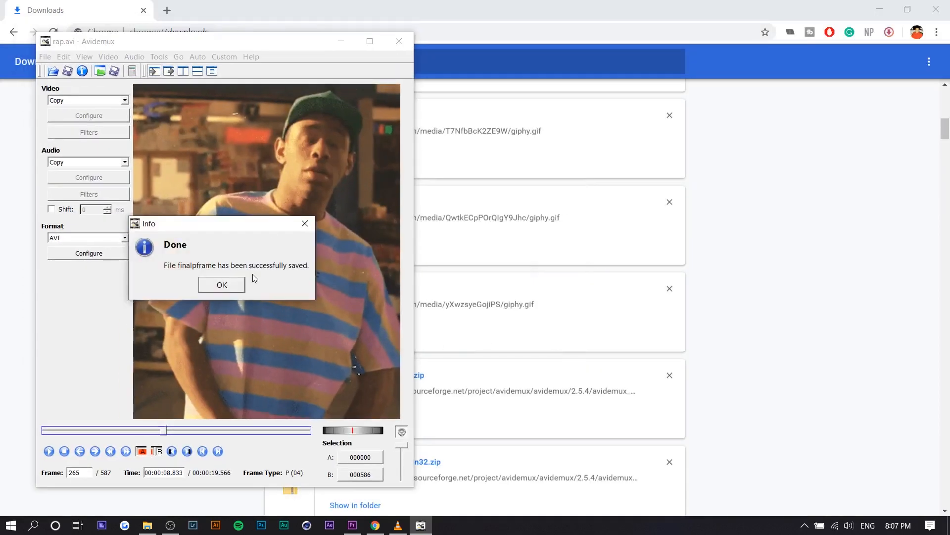
{"action": "left_click", "coordinate": [222, 285]}
{"action": "double_click", "coordinate": [206, 42]}
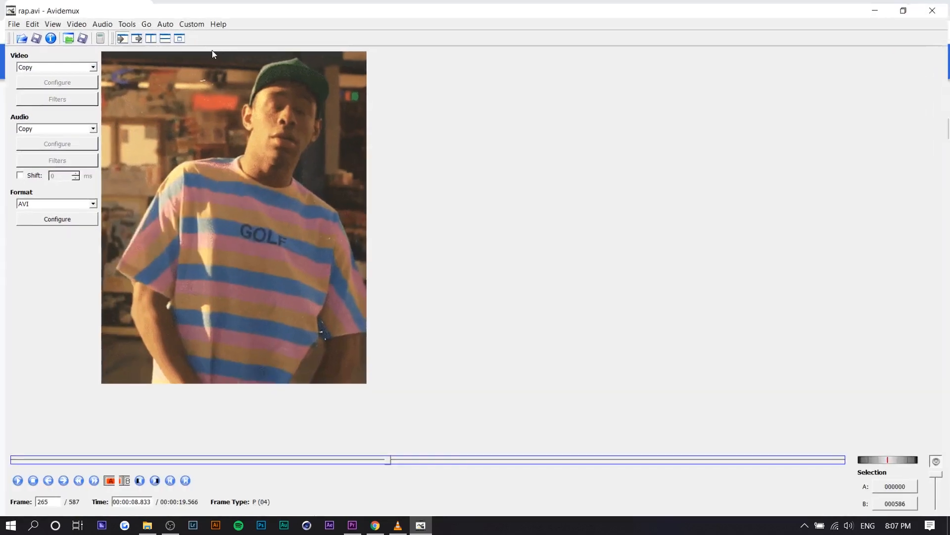
Step: Switch to VLC media player and open finalpframe to examine the duplicated-frame datamosh effect
{"action": "left_click", "coordinate": [401, 529]}
{"action": "left_click", "coordinate": [14, 21]}
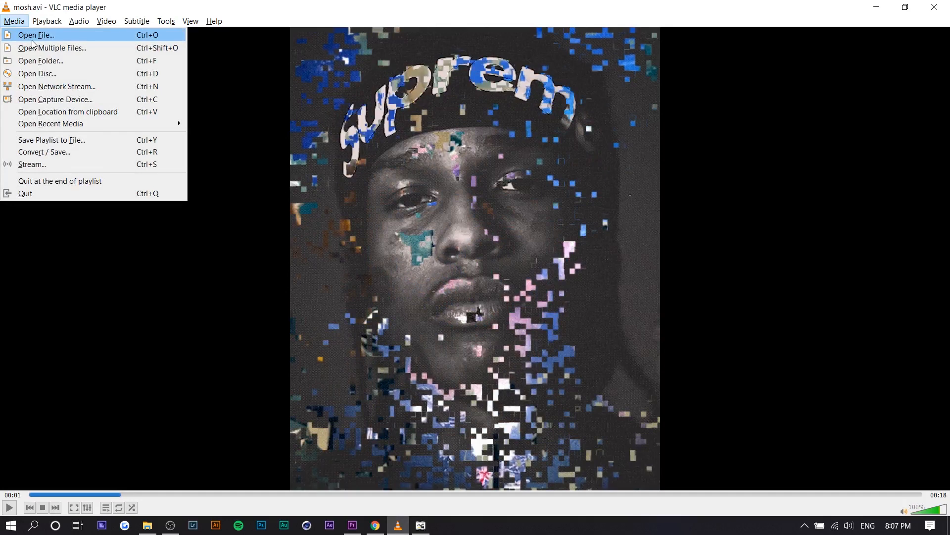
{"action": "left_click", "coordinate": [32, 40]}
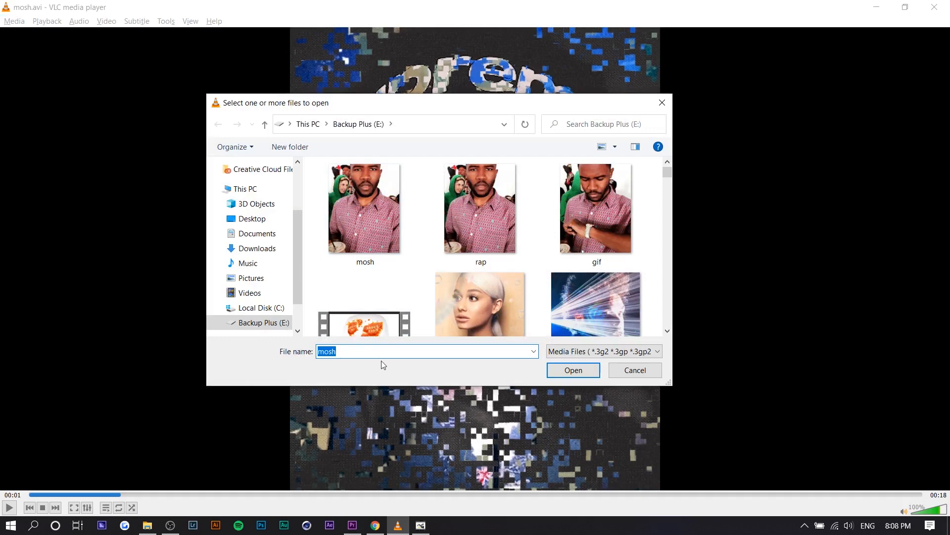
{"action": "type", "text": "final"}
{"action": "key", "text": "Down"}
{"action": "key", "text": "Return"}
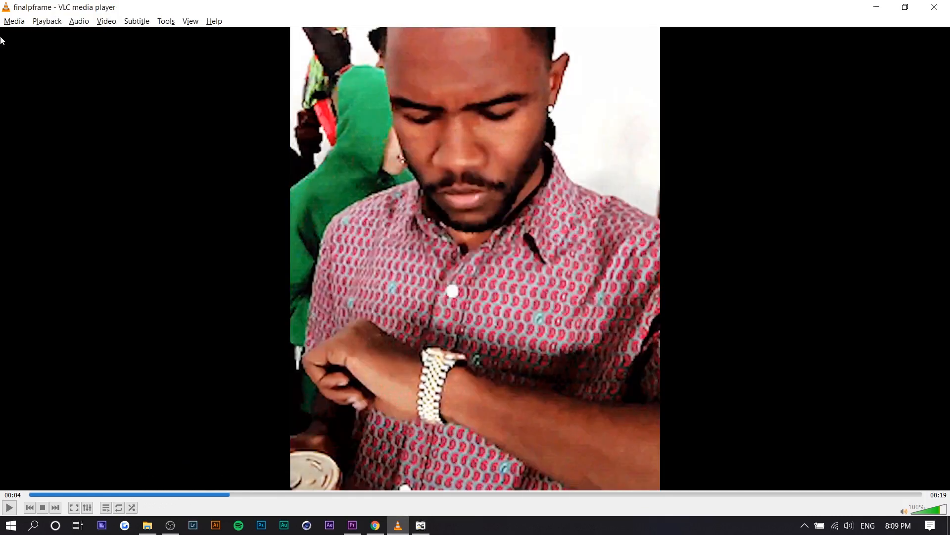
Step: Set up a conversion of mosh.avi from Backup Plus (E:) using the Video - H.264 + MP3 (MP4) profile
{"action": "left_click", "coordinate": [14, 21]}
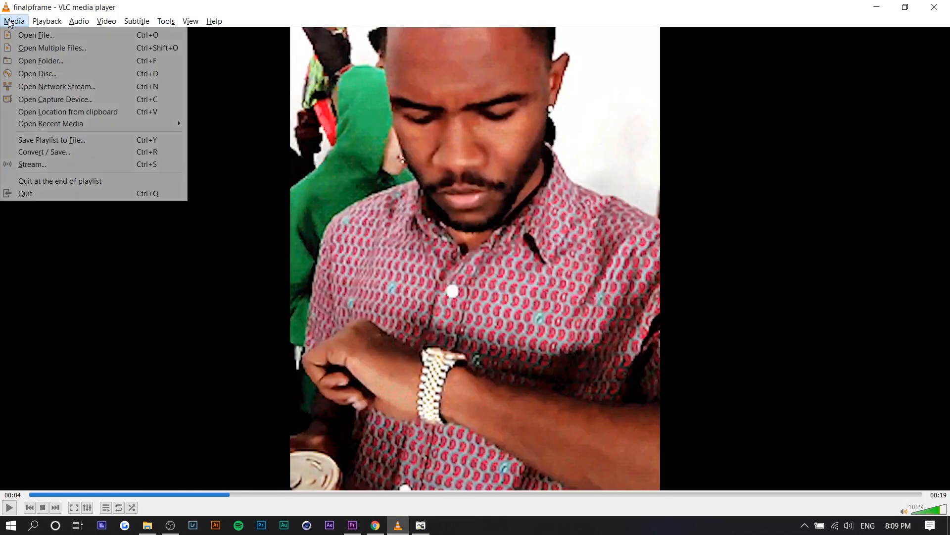
{"action": "left_click", "coordinate": [57, 159]}
{"action": "left_click", "coordinate": [562, 219]}
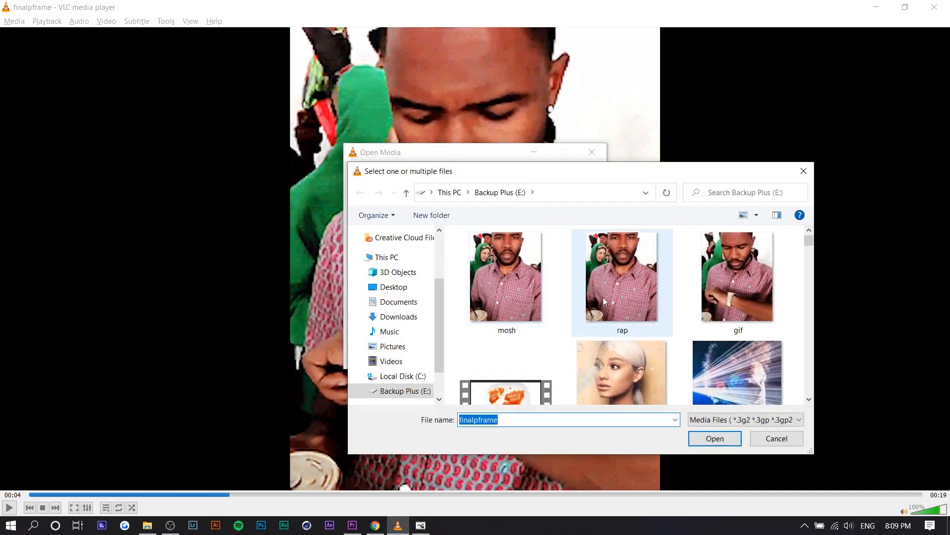
{"action": "double_click", "coordinate": [509, 288]}
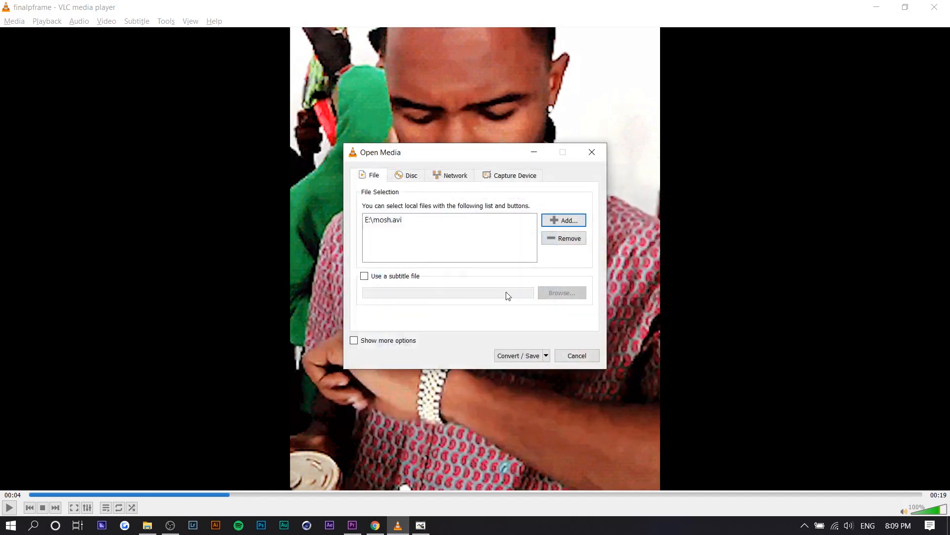
{"action": "left_click", "coordinate": [523, 355]}
{"action": "left_click", "coordinate": [478, 280]}
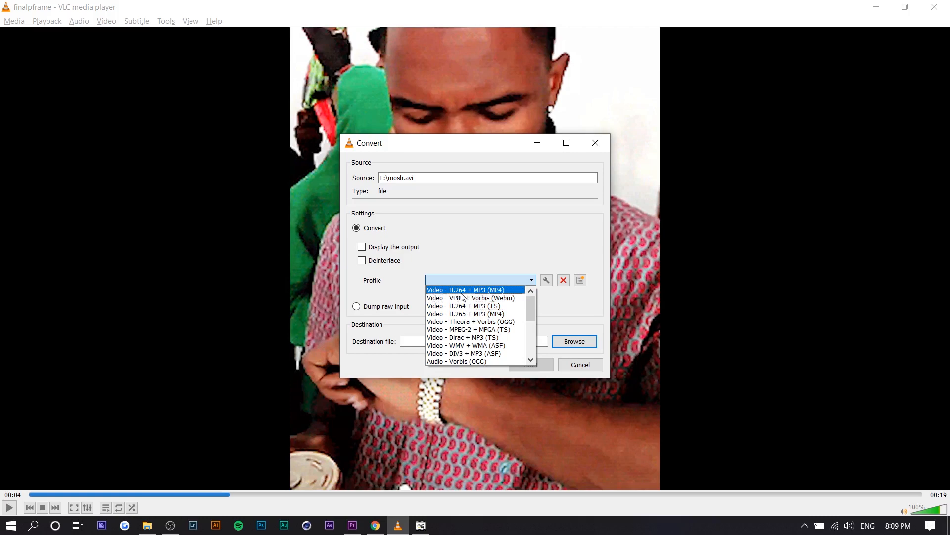
{"action": "left_click", "coordinate": [490, 291]}
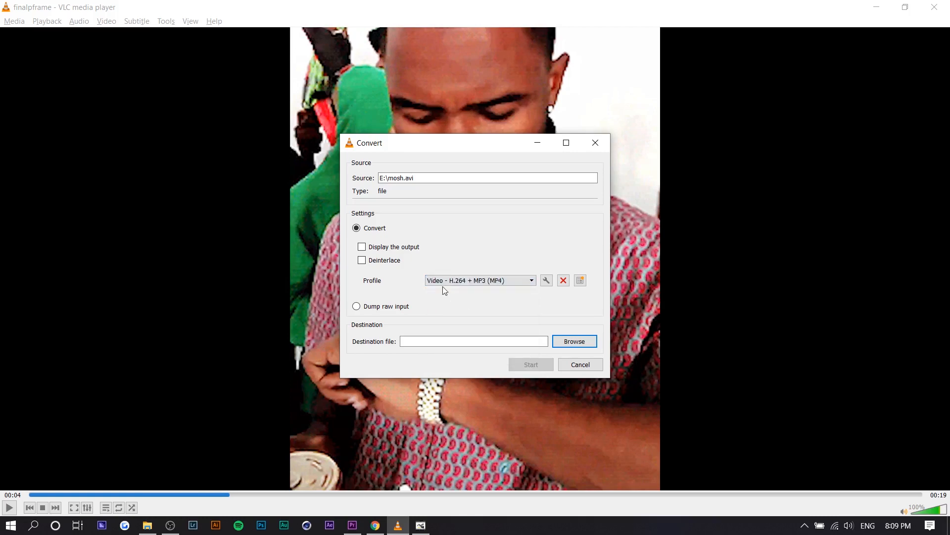
Step: Set the destination file to final as an MP4 on Backup Plus (E:) and start the conversion
{"action": "left_click", "coordinate": [556, 340]}
{"action": "left_click", "coordinate": [423, 365]}
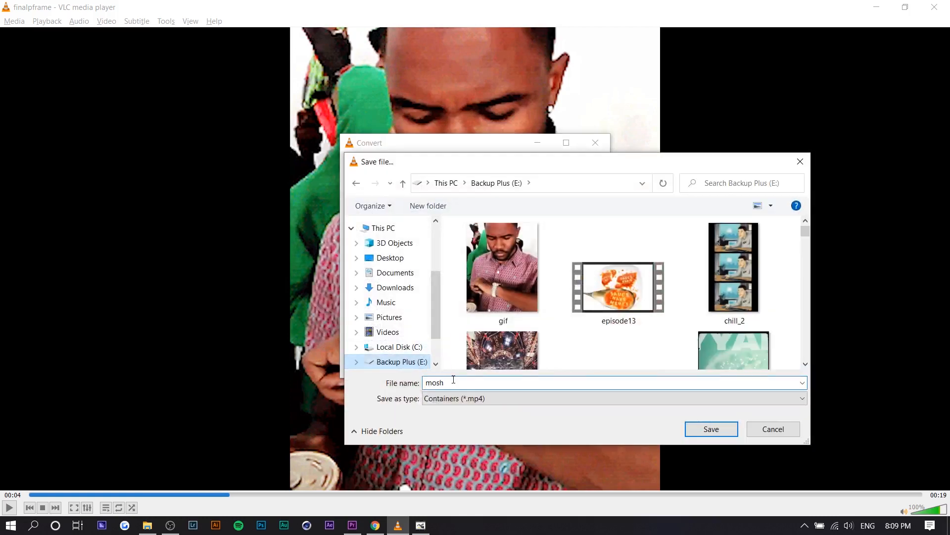
{"action": "left_click", "coordinate": [452, 382]}
{"action": "type", "text": "final"}
{"action": "key", "text": "Return"}
{"action": "left_click", "coordinate": [530, 364]}
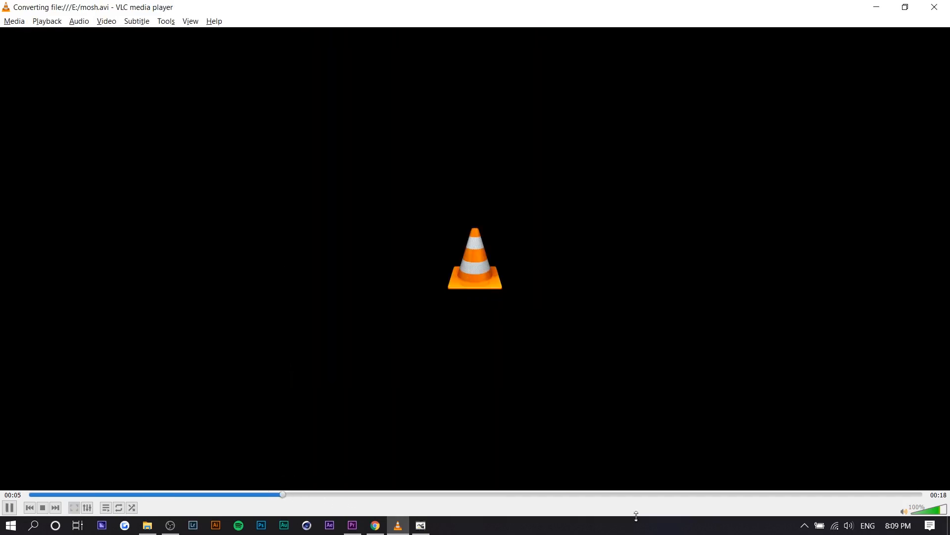
Step: Switch to Adobe Premiere Pro and import the converted video final from Backup Plus (E:) into the project
{"action": "left_click", "coordinate": [421, 525]}
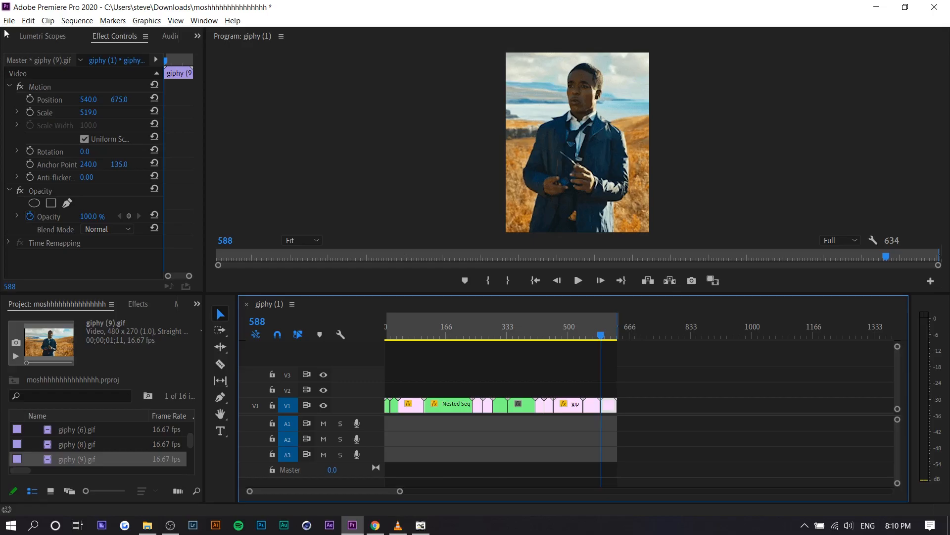
{"action": "left_click", "coordinate": [8, 21]}
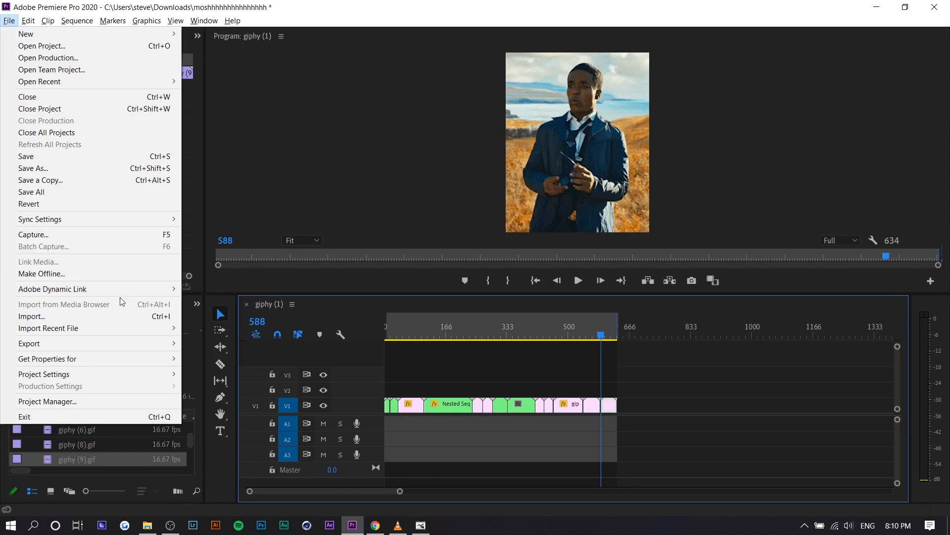
{"action": "left_click", "coordinate": [110, 317]}
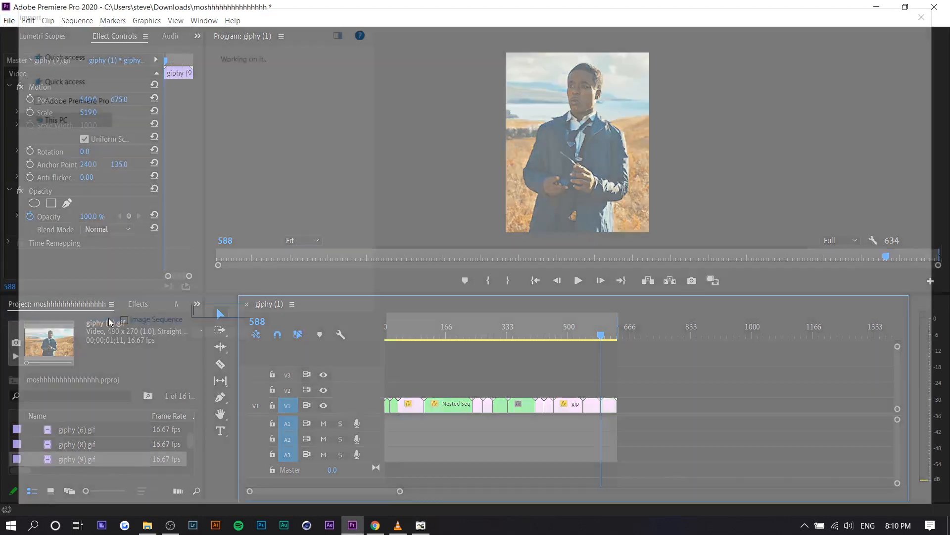
{"action": "left_click", "coordinate": [163, 167]}
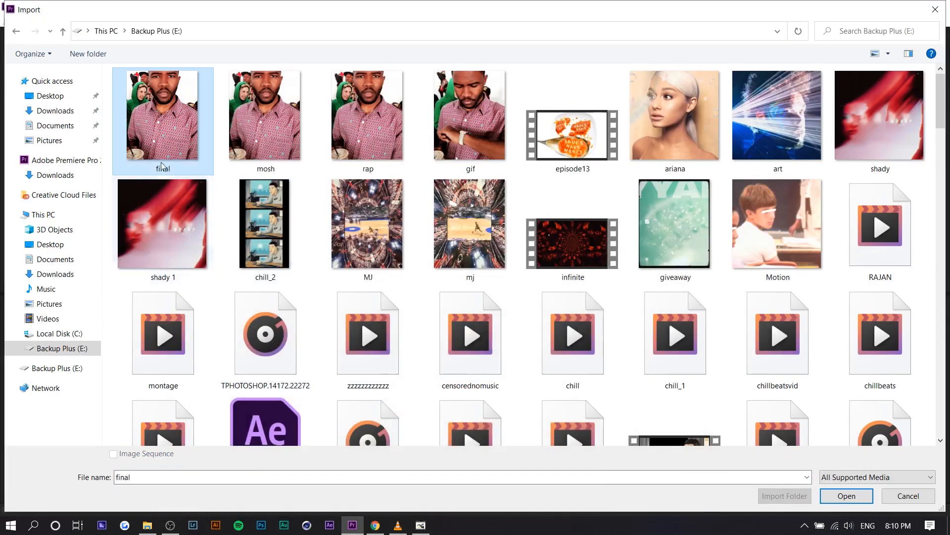
{"action": "double_click", "coordinate": [162, 166]}
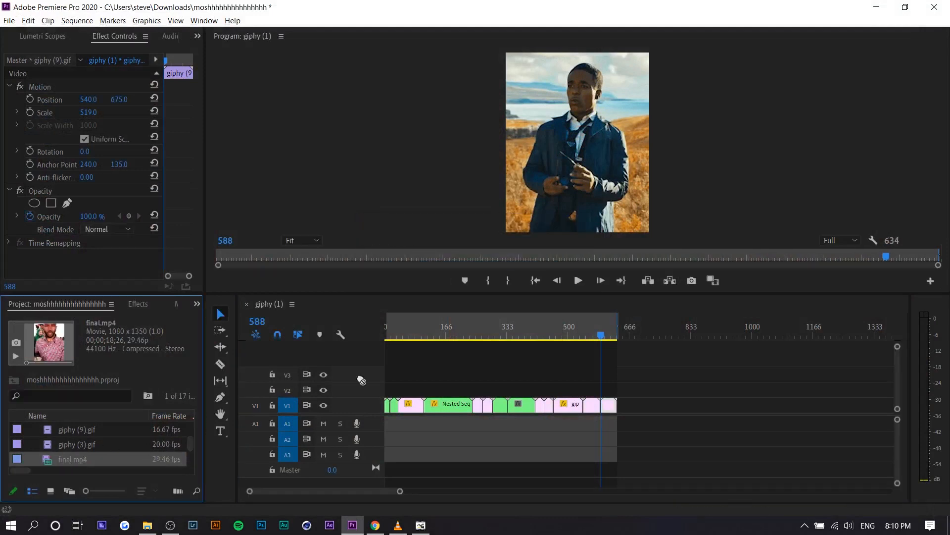
Step: Place final.mp4 on track V2 just beyond the last existing clip, and play it back from frame 738
{"action": "left_click_drag", "start_coordinate": [362, 380], "coordinate": [639, 393]}
{"action": "left_click", "coordinate": [656, 332]}
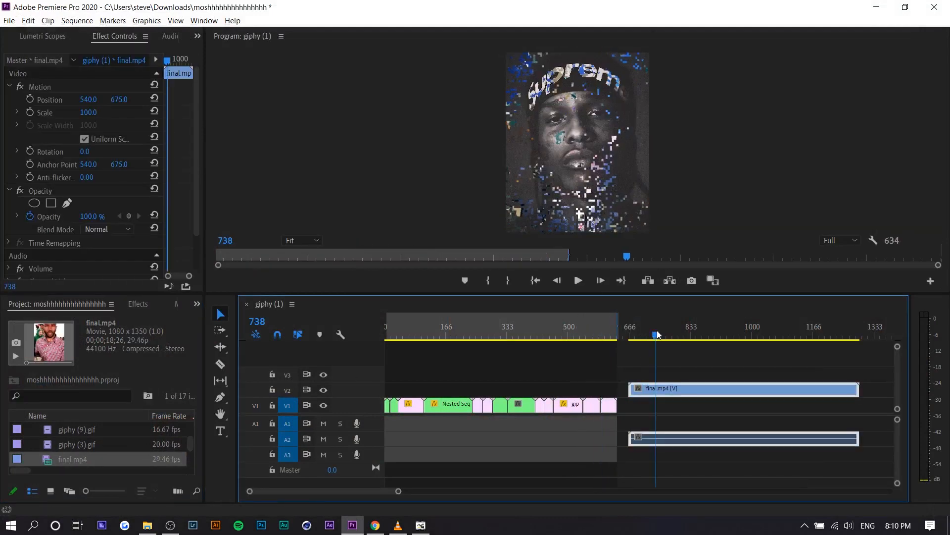
{"action": "key", "text": "space"}
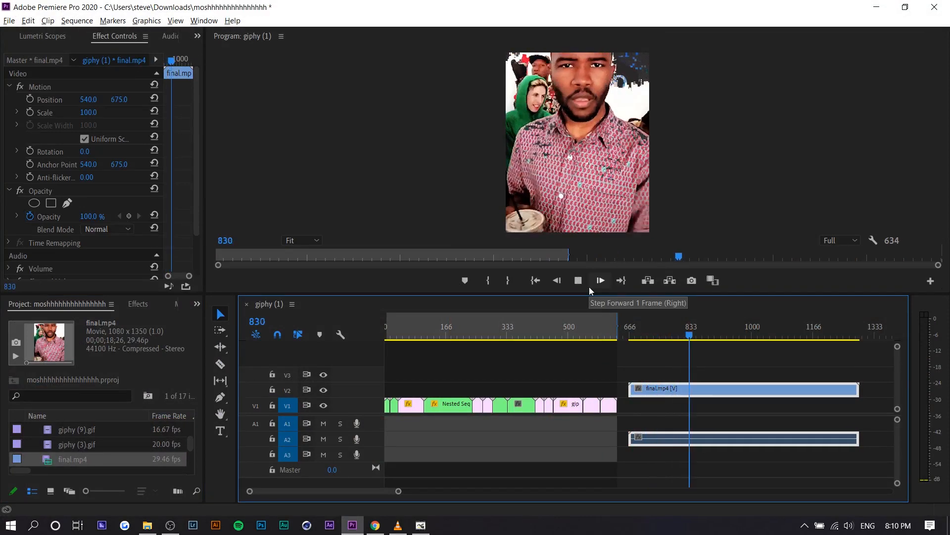